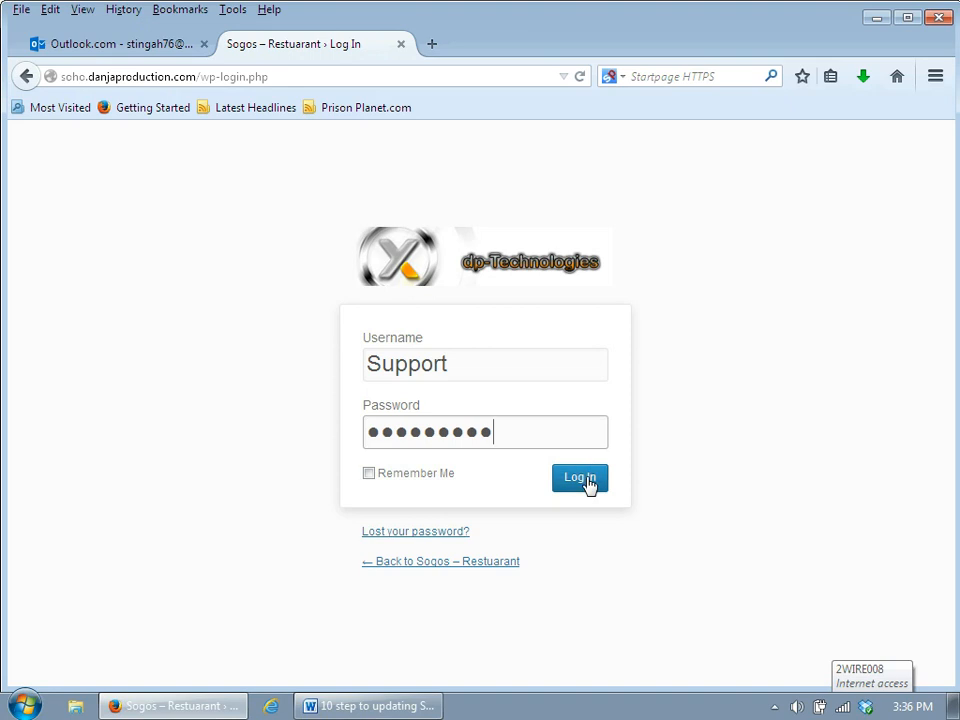
# Step: Submit the filled-in login form to enter the WordPress dashboard of the Sogos restaurant site
pyautogui.click(588, 488)
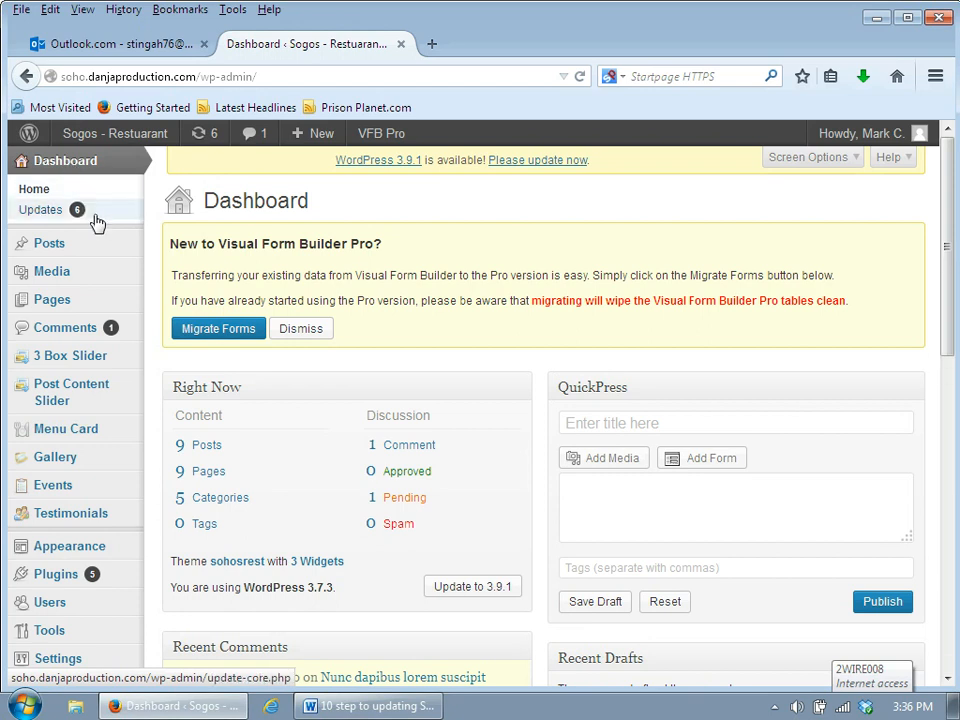
pyautogui.moveTo(93, 256)
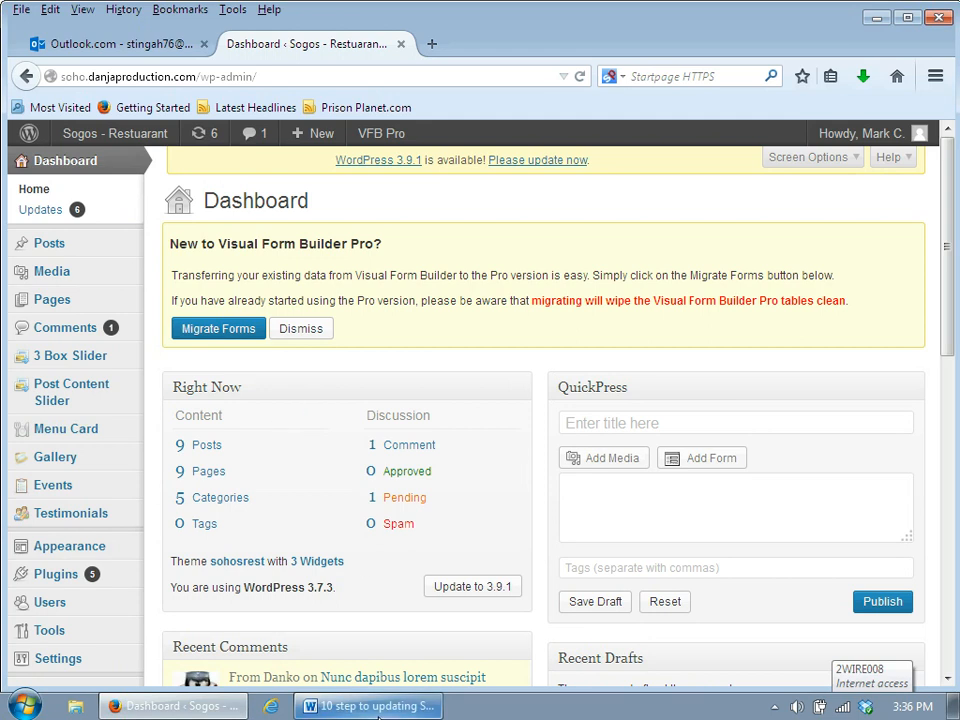
# Step: Switch to the Word document "10 step to updating Sogos Site" and read Step 2 on changing theme information
pyautogui.click(377, 712)
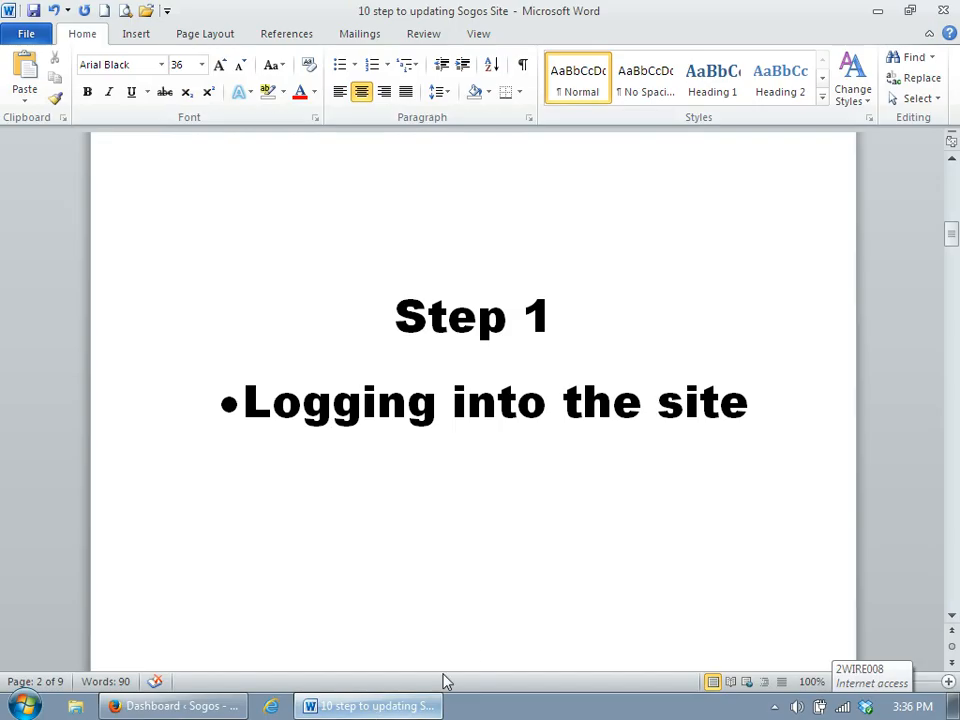
pyautogui.moveTo(951, 237); pyautogui.dragTo(952, 289)
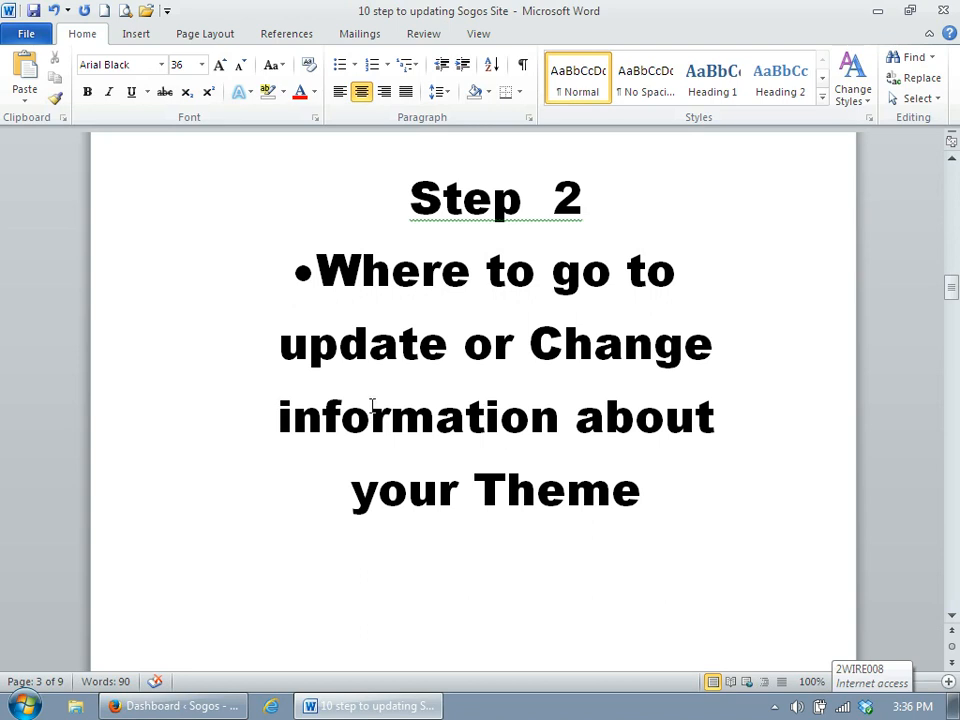
# Step: Return to the WordPress dashboard in Firefox and open the Sohosrest theme settings
pyautogui.click(167, 707)
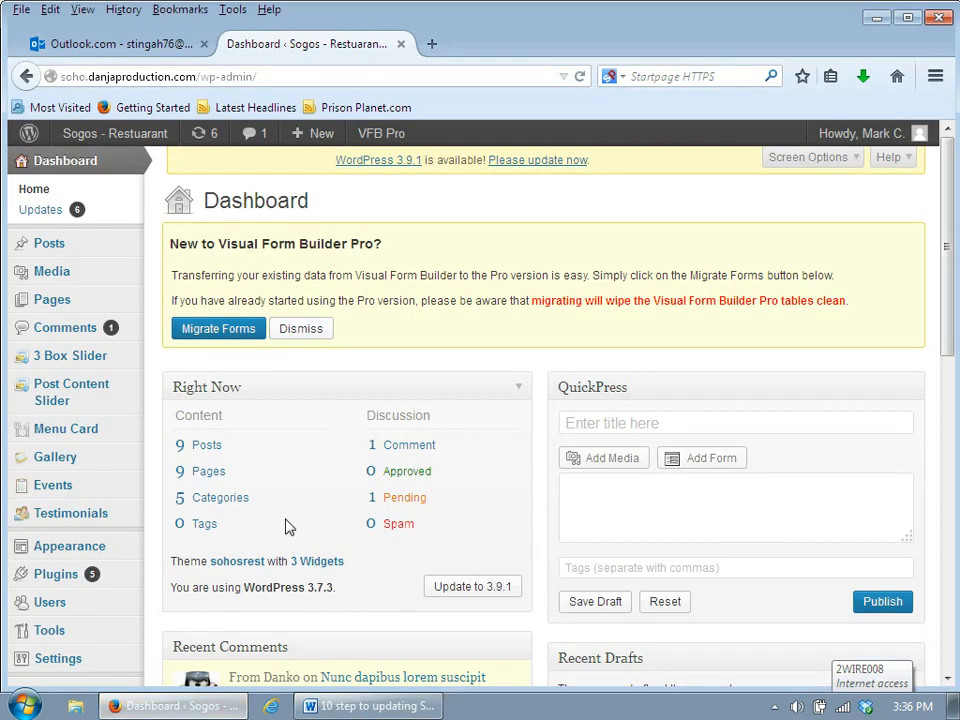
pyautogui.moveTo(949, 214); pyautogui.dragTo(957, 310)
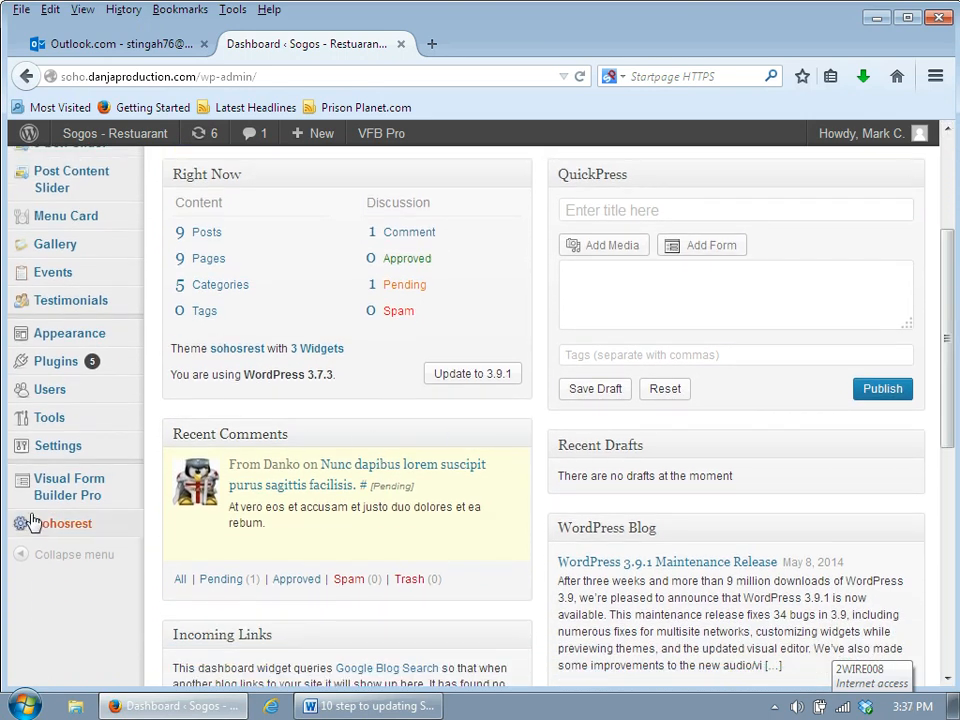
pyautogui.click(79, 532)
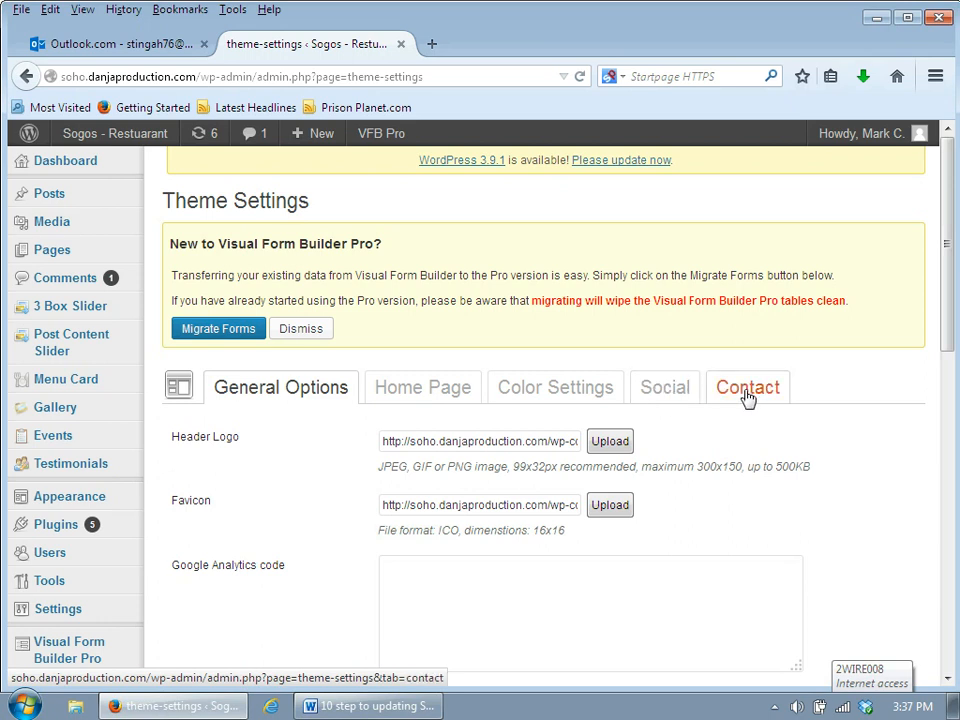
# Step: Open the live Sogos site in a new browser tab and switch to that tab
pyautogui.moveTo(118, 135)
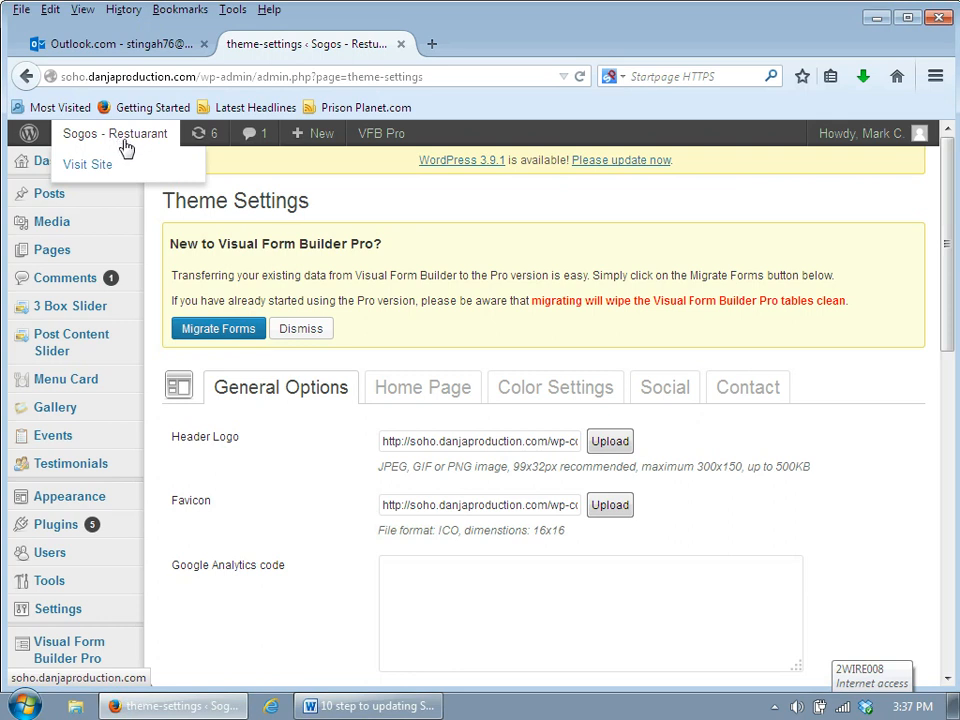
pyautogui.moveTo(880, 138)
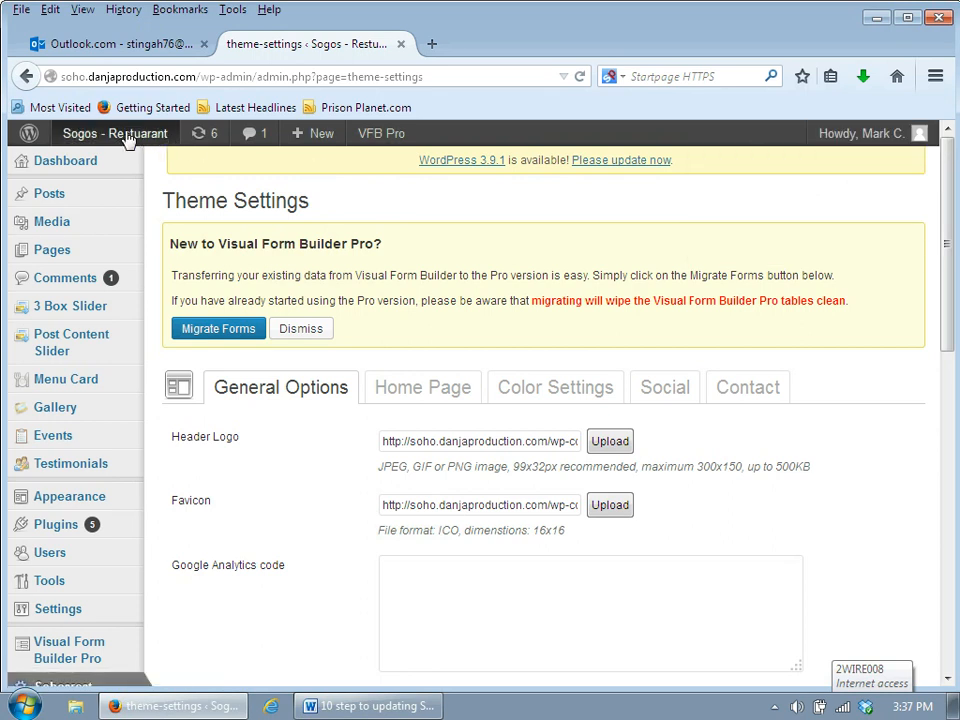
pyautogui.rightClick(91, 170)
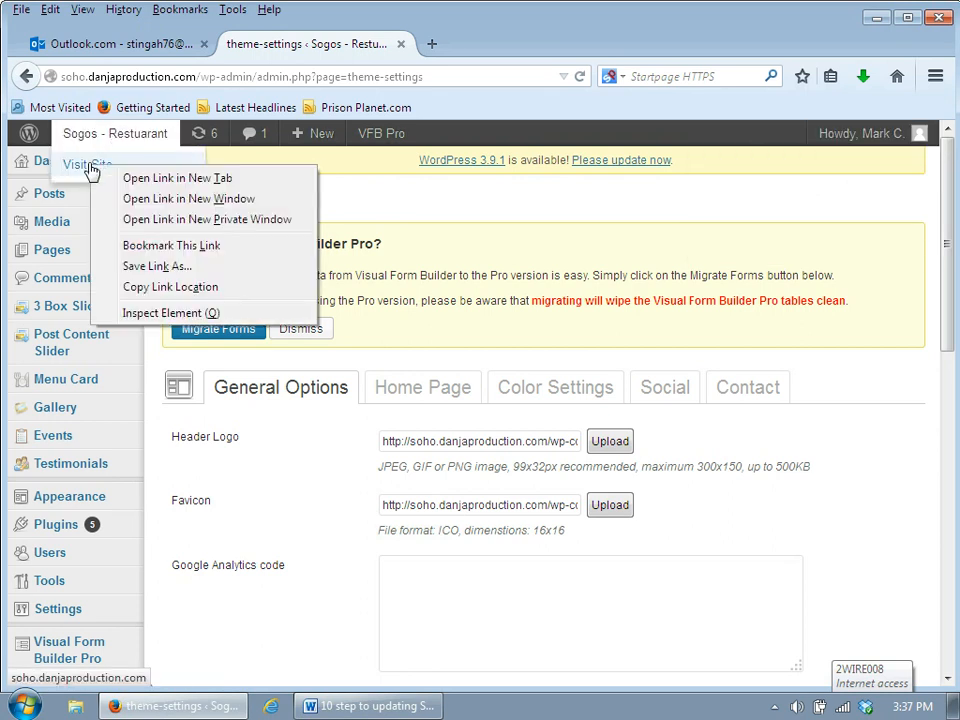
pyautogui.press('Escape')
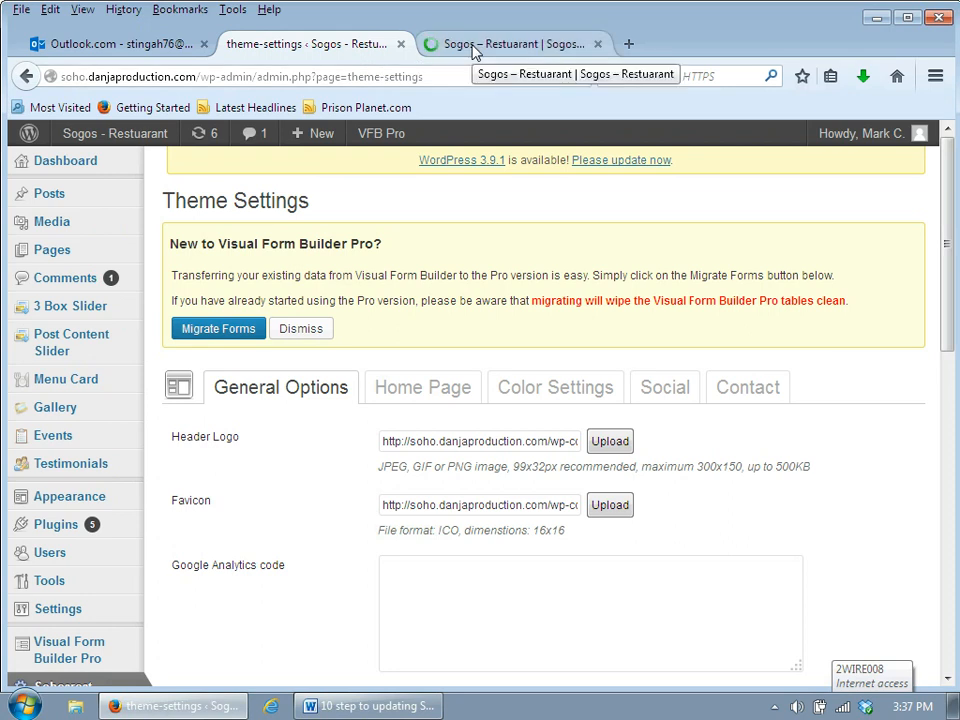
pyautogui.click(474, 46)
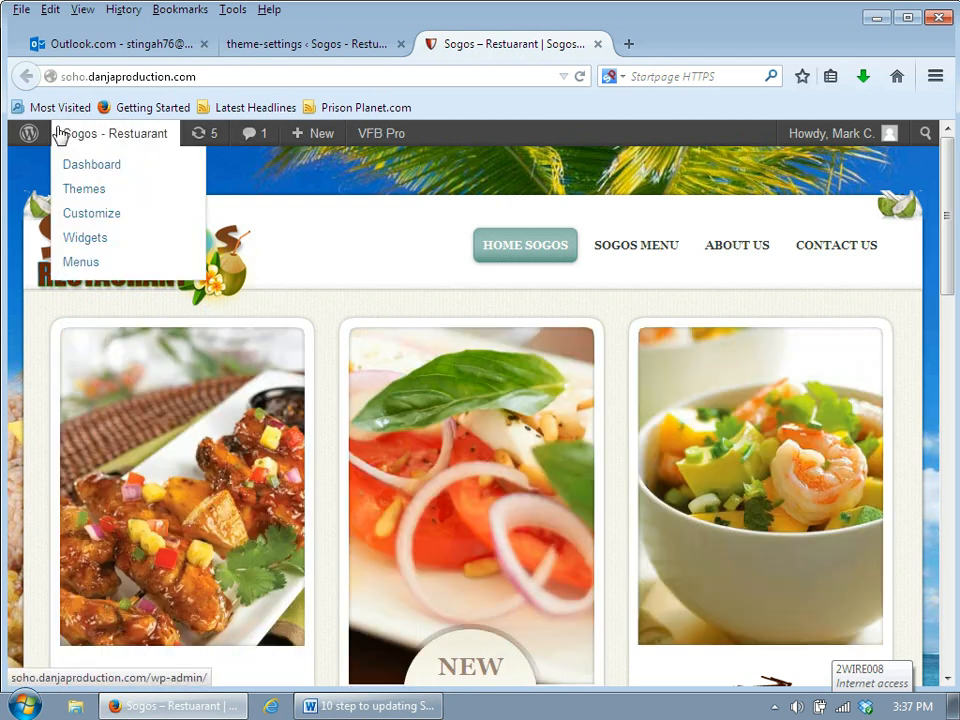
# Step: Compare the Header Logo and Favicon fields in the general theme options with the live site's header
pyautogui.moveTo(83, 147)
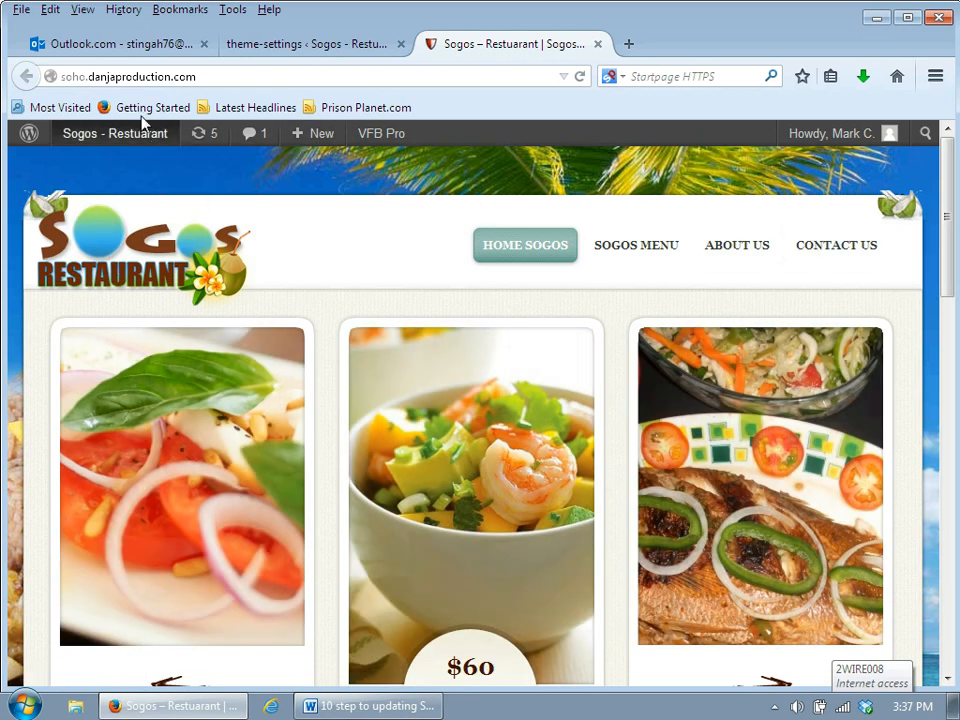
pyautogui.click(288, 46)
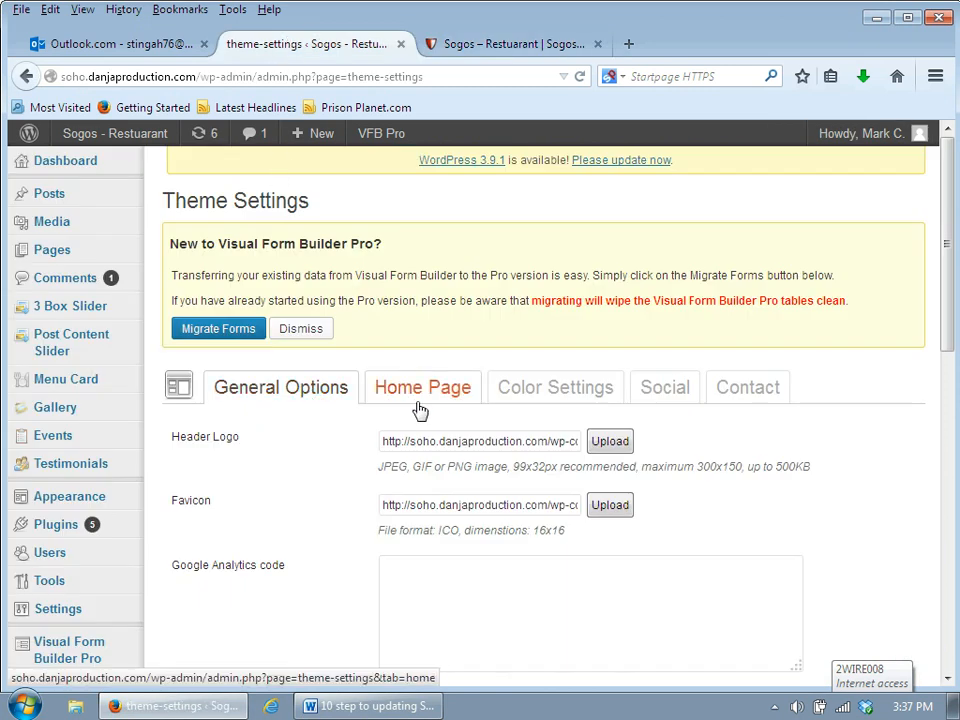
pyautogui.scroll(-2, 948, 275)
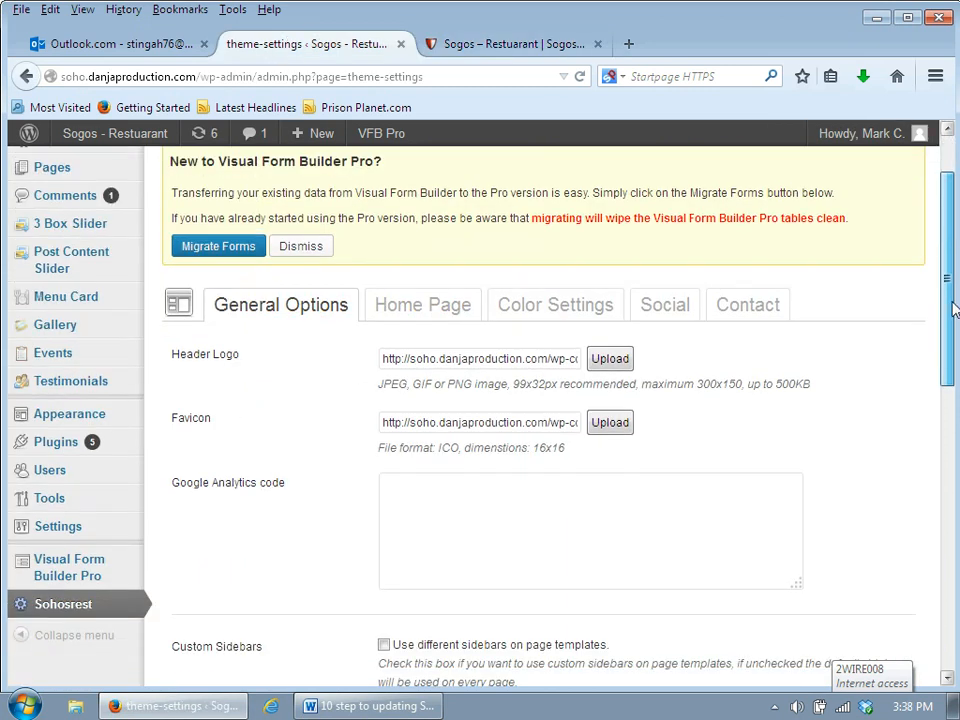
pyautogui.click(486, 40)
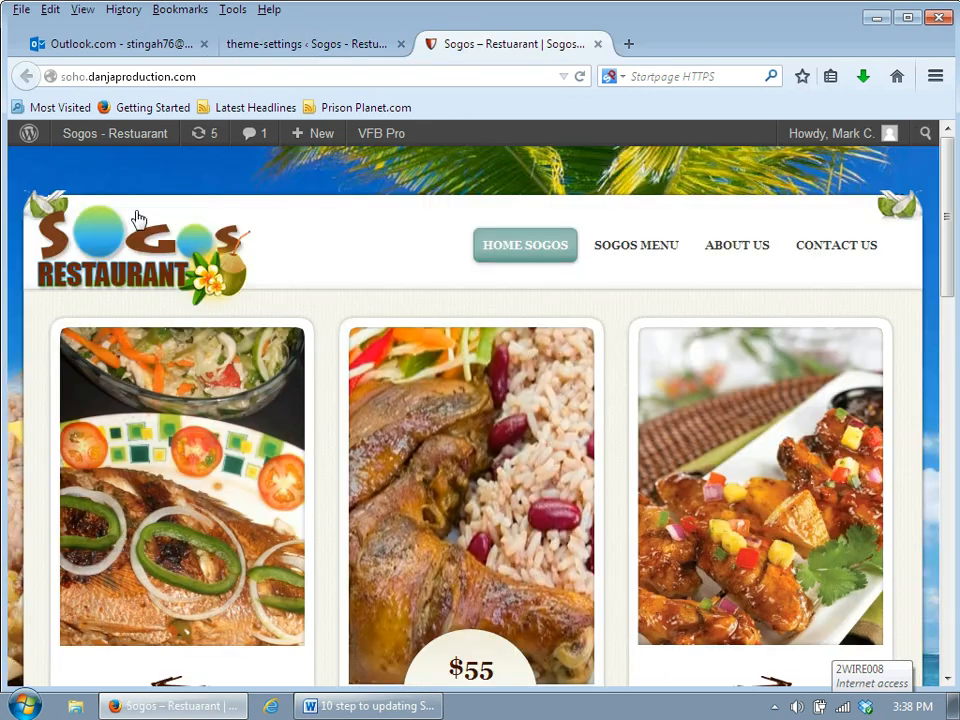
pyautogui.click(278, 50)
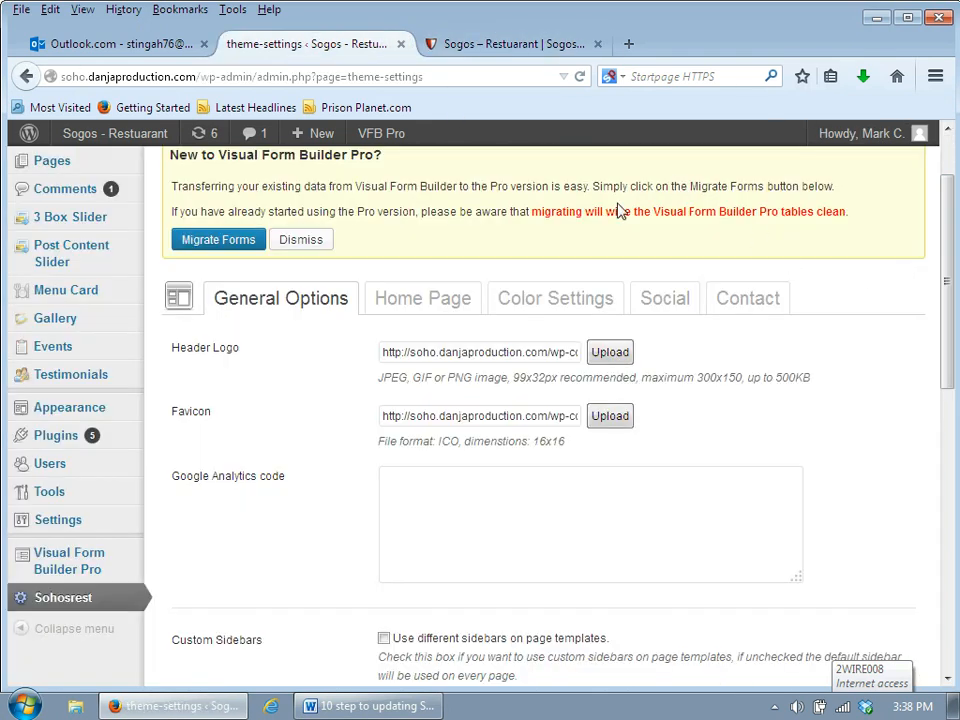
# Step: Compare the footer contact, e-mail, telephone and copyright fields in the general options with the live site's footer
pyautogui.scroll(-5, 955, 428)
pyautogui.moveTo(955, 428); pyautogui.dragTo(958, 545)
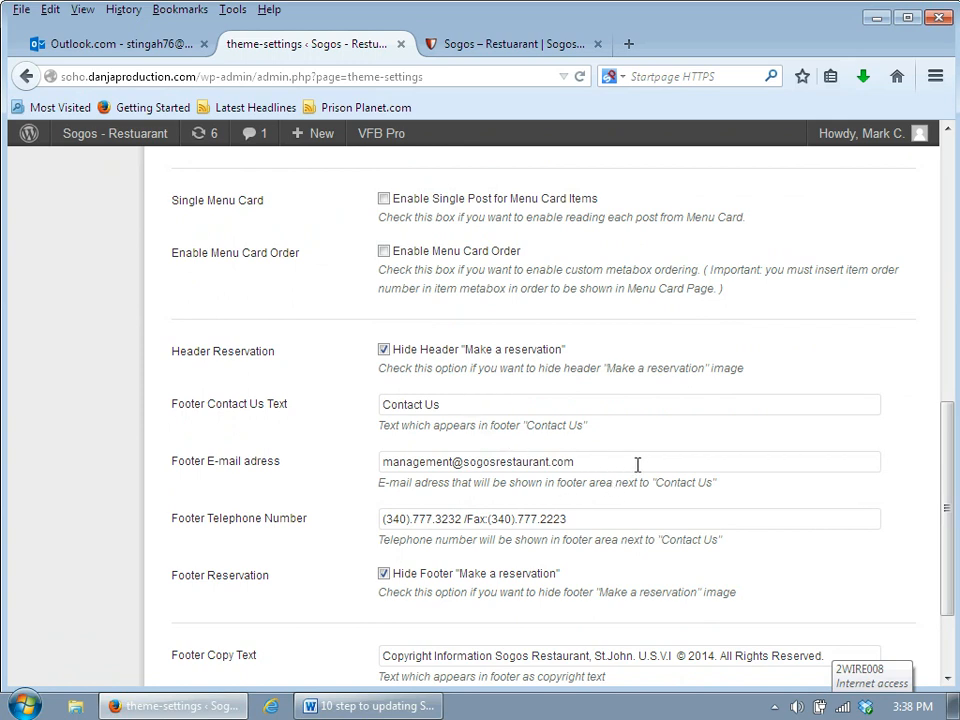
pyautogui.click(521, 40)
pyautogui.moveTo(950, 240); pyautogui.dragTo(895, 643)
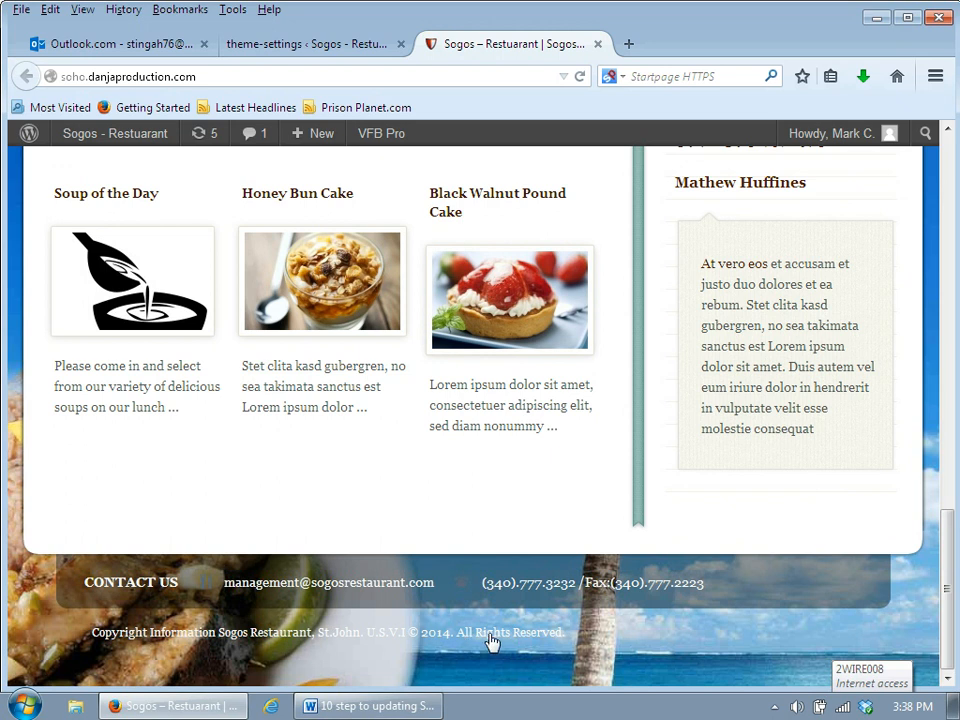
pyautogui.click(275, 43)
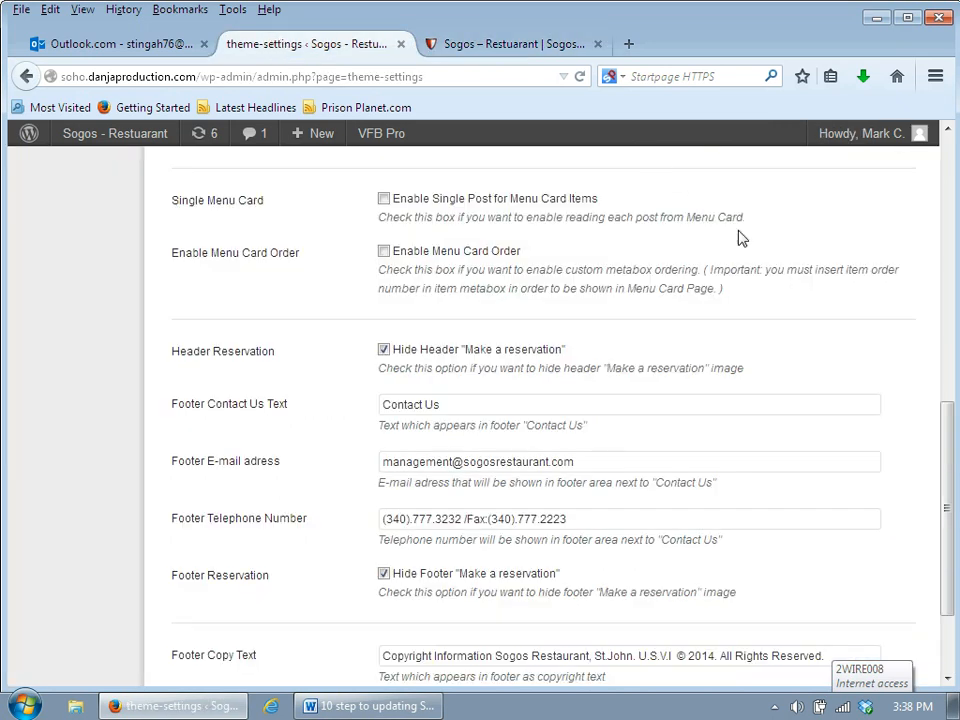
# Step: Review the option that hides the footer "Make a reservation" image in the general theme options
pyautogui.moveTo(948, 456); pyautogui.dragTo(948, 450)
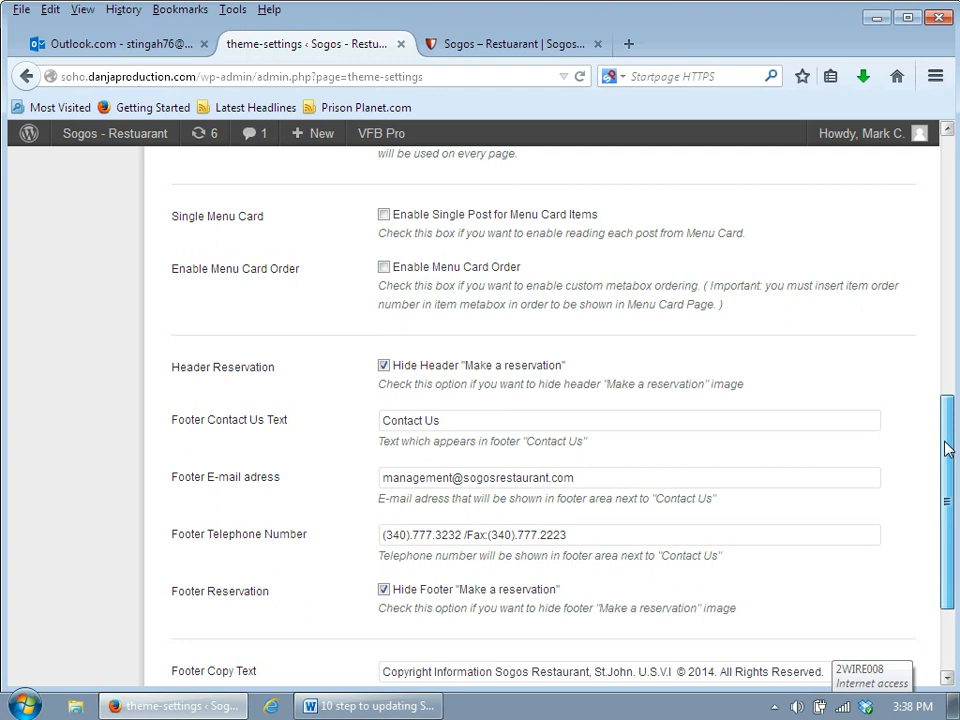
pyautogui.moveTo(404, 590); pyautogui.dragTo(559, 600)
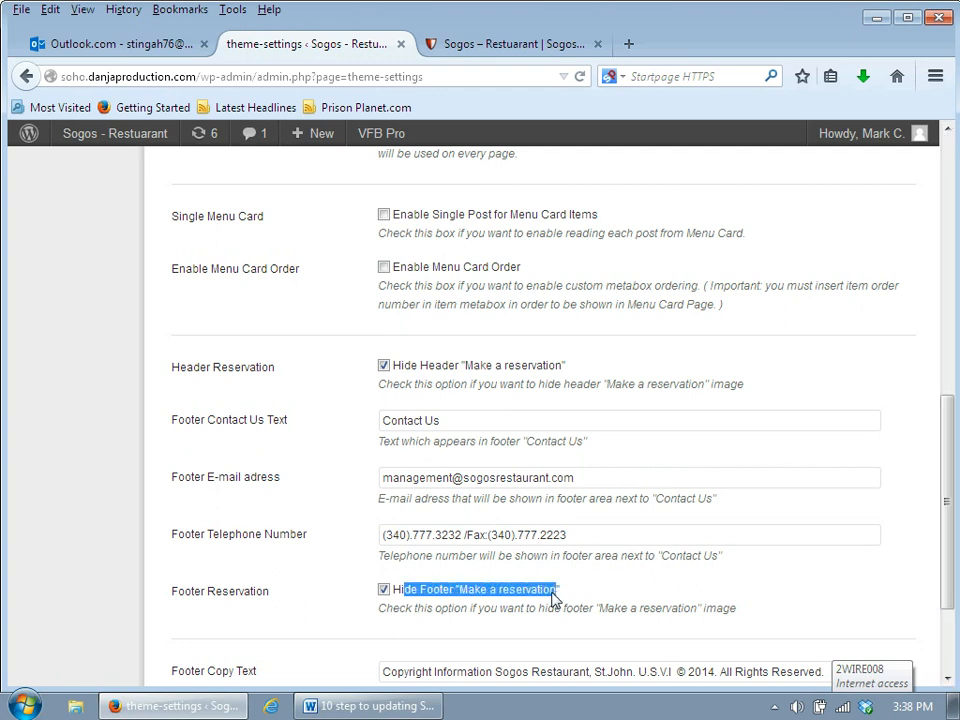
pyautogui.click(405, 593)
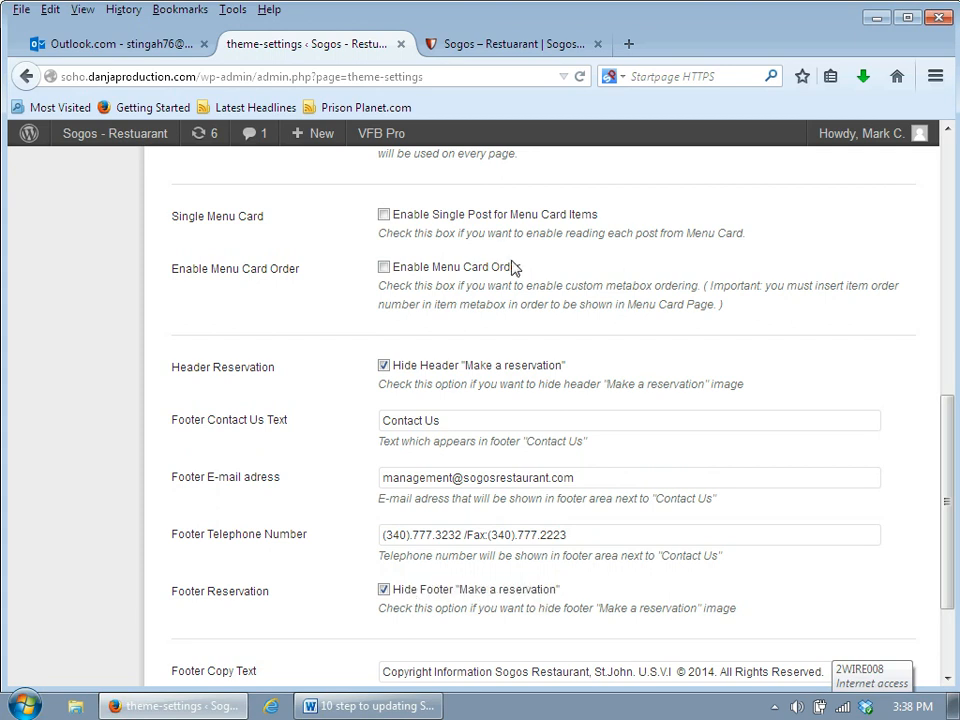
# Step: Open the Home Page theme settings and examine the three-box food slider on the live site's home page
pyautogui.moveTo(949, 454); pyautogui.dragTo(955, 234)
pyautogui.click(440, 280)
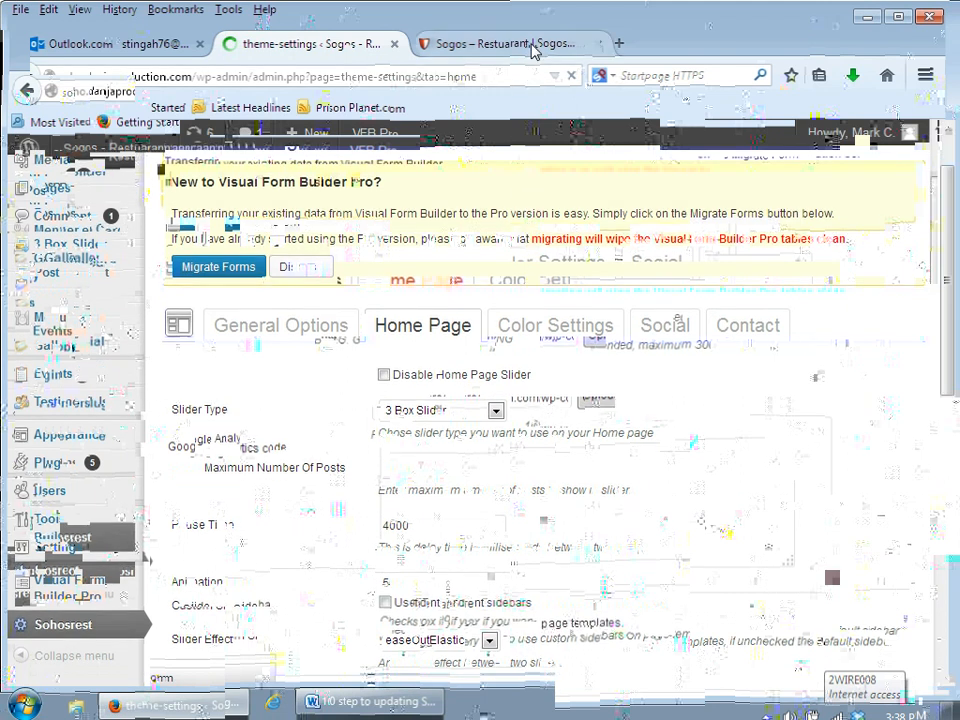
pyautogui.click(478, 46)
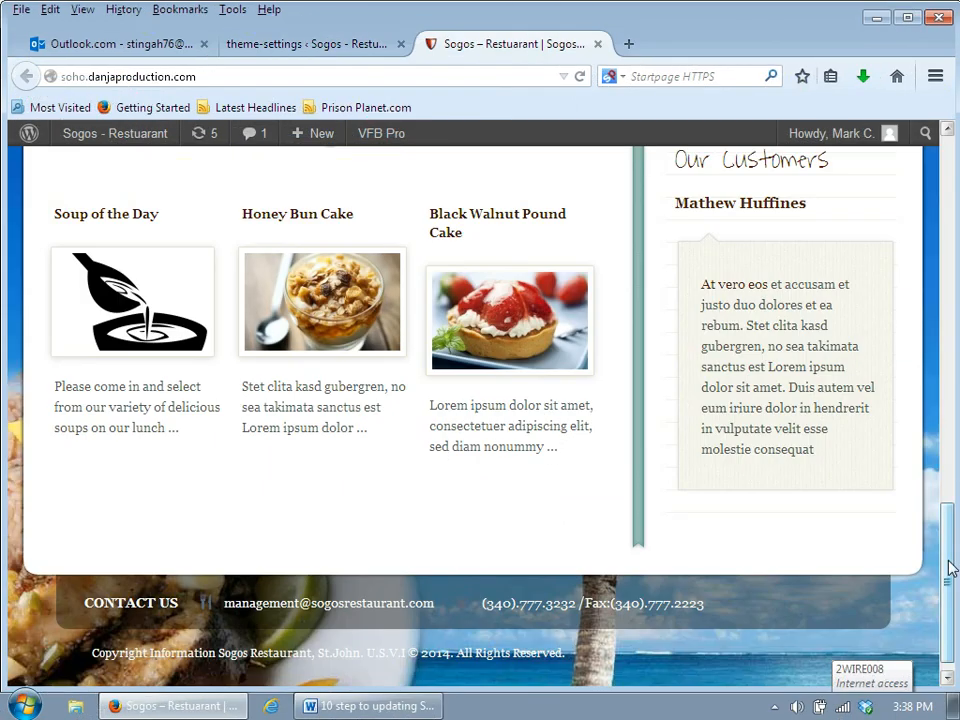
pyautogui.moveTo(938, 563); pyautogui.dragTo(912, 293)
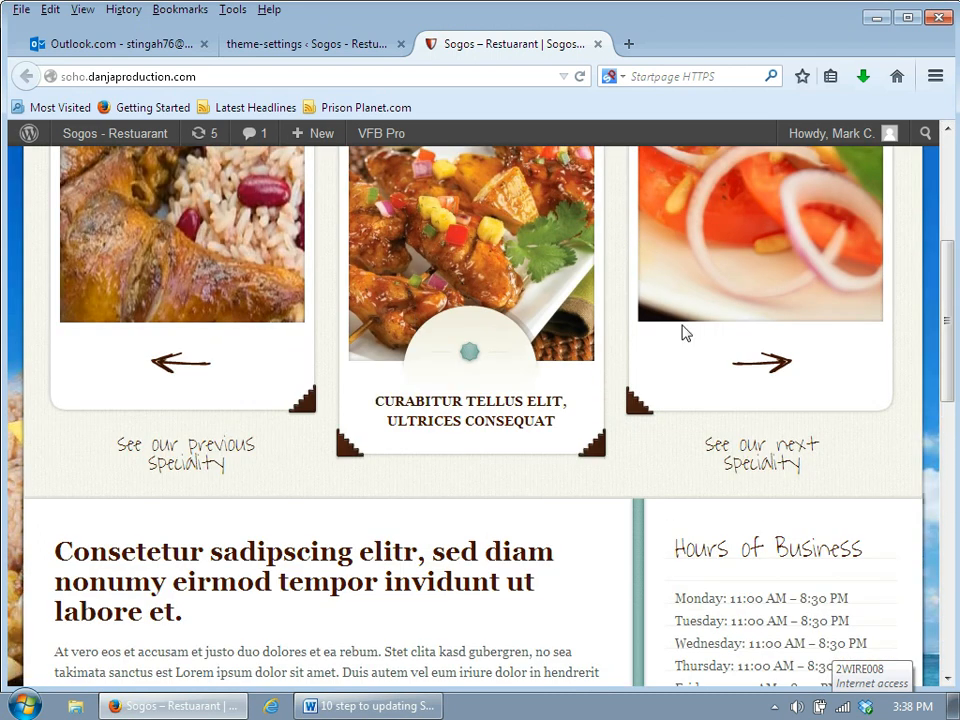
pyautogui.moveTo(947, 376); pyautogui.dragTo(951, 266)
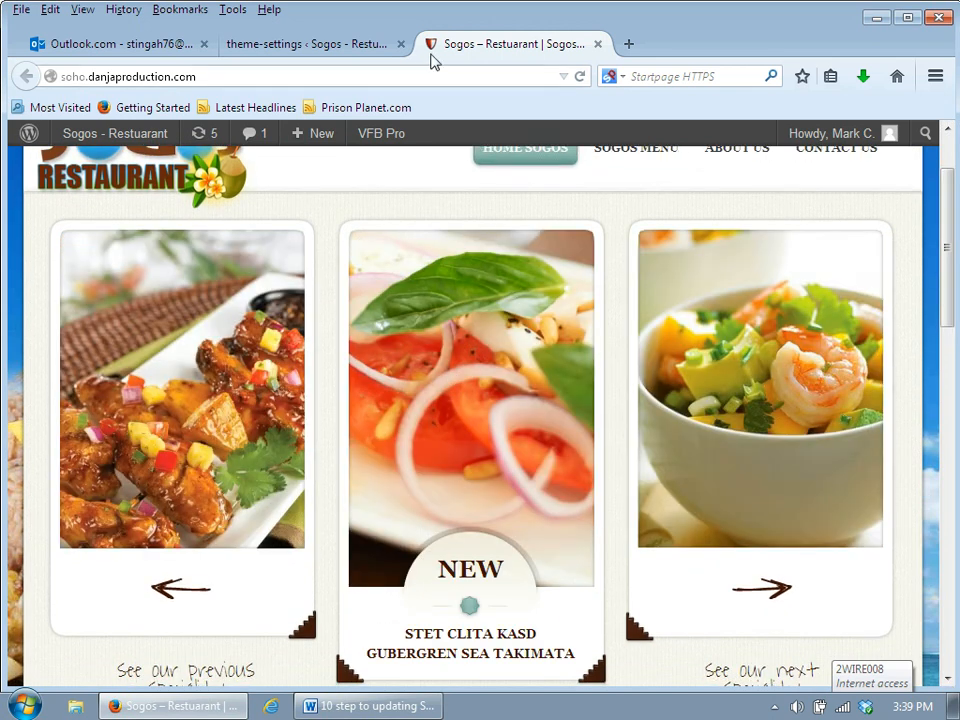
# Step: Return to the Home Page theme settings and view the available slider types, keeping 3 Box Slider
pyautogui.click(350, 46)
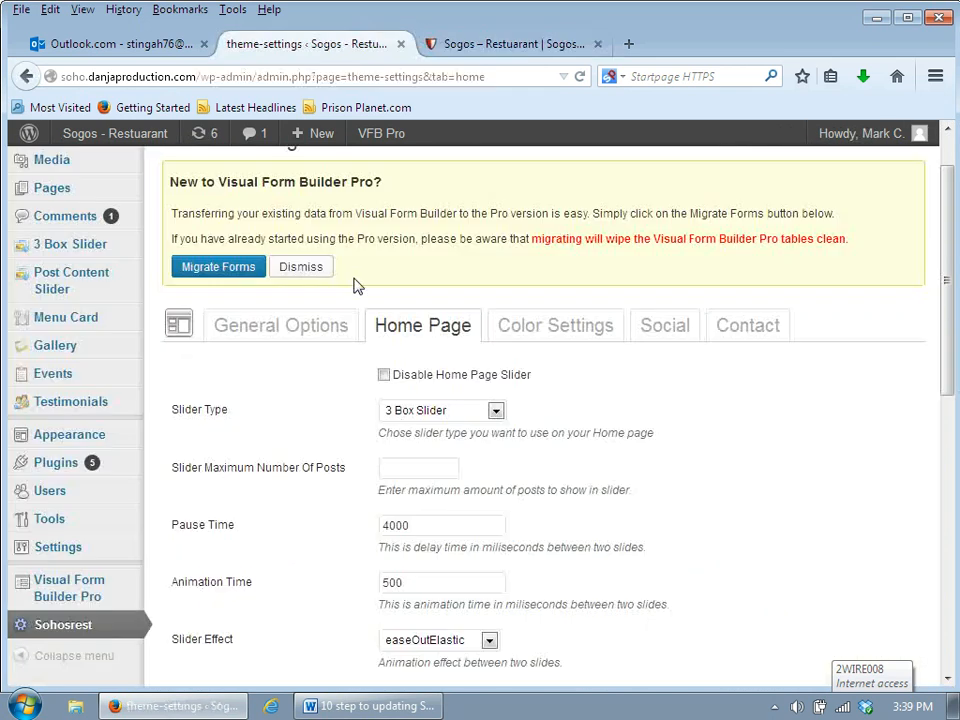
pyautogui.click(502, 416)
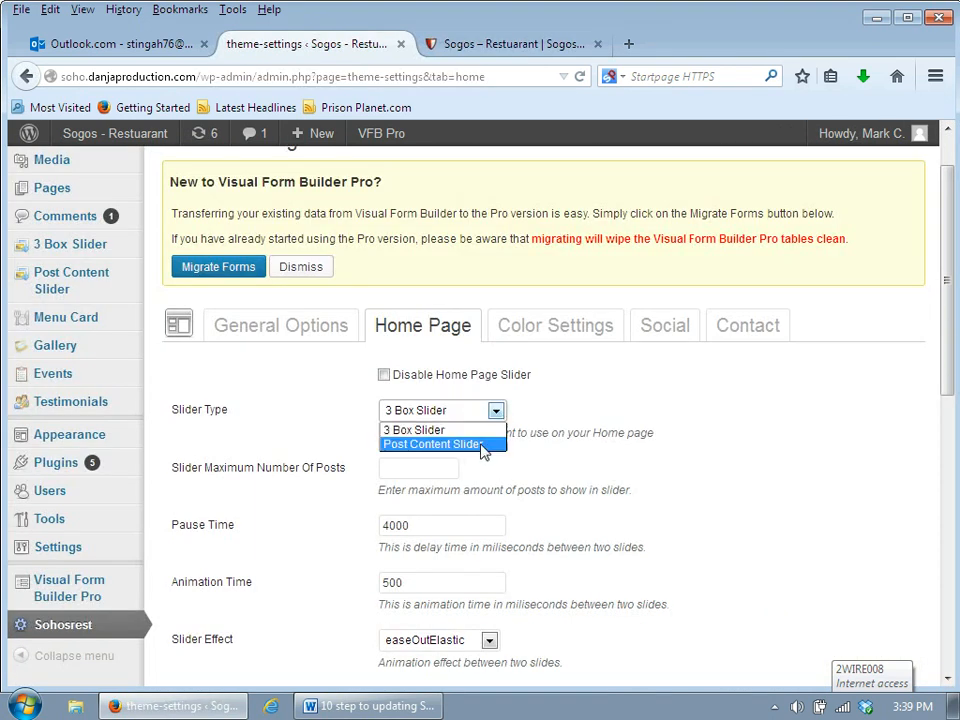
pyautogui.click(570, 410)
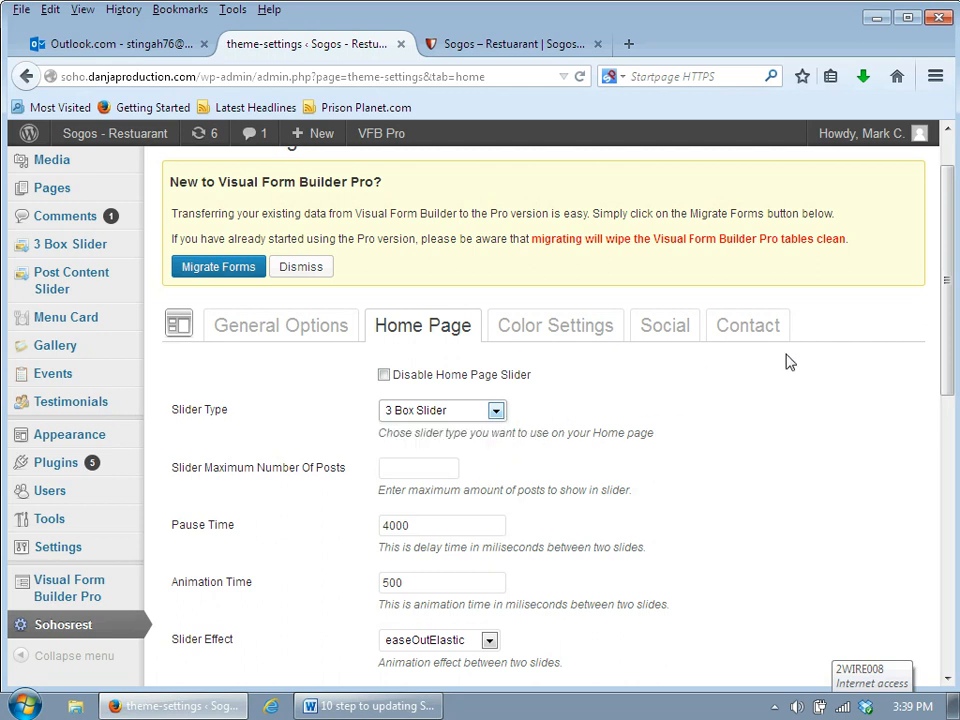
# Step: Review the slider timing, sidebar, content and posts options for the home page, including the pages available as home content
pyautogui.moveTo(945, 313); pyautogui.dragTo(810, 393)
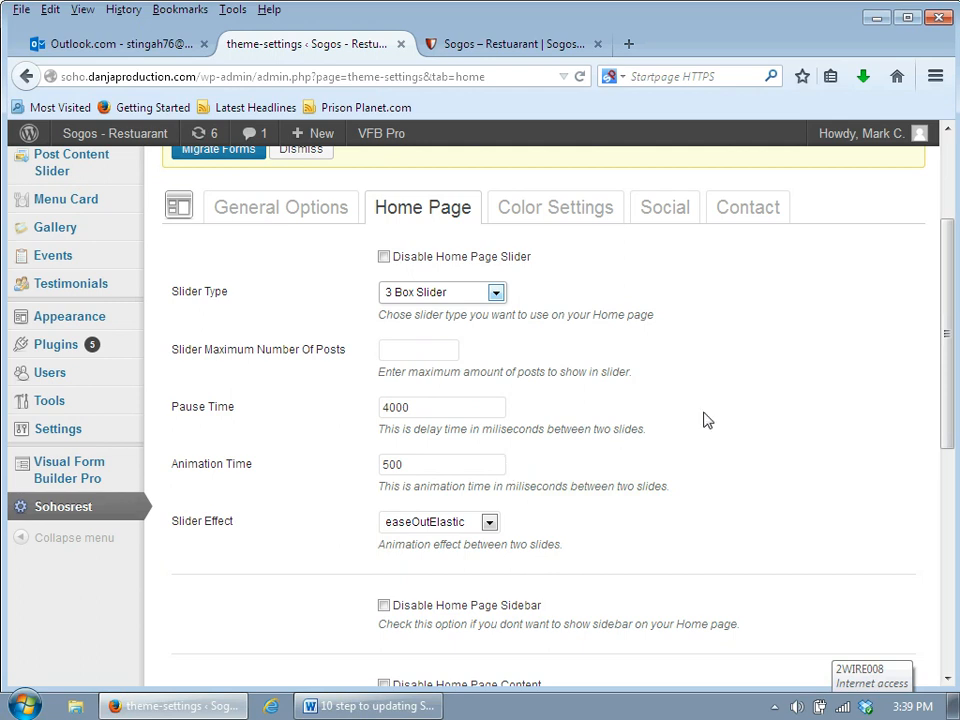
pyautogui.moveTo(949, 332); pyautogui.dragTo(952, 424)
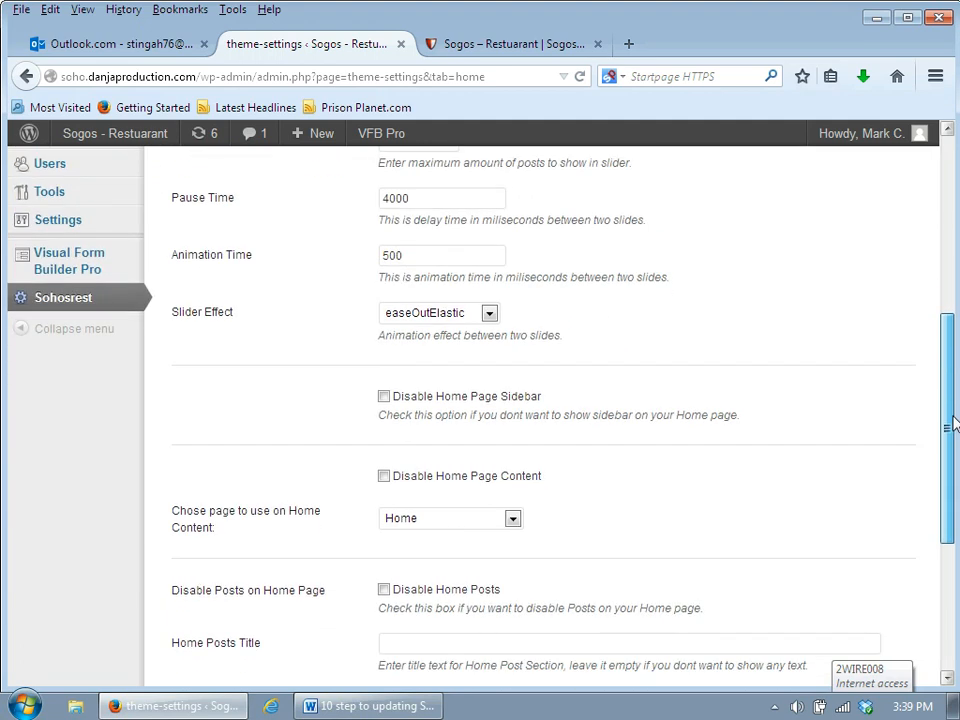
pyautogui.moveTo(952, 424); pyautogui.dragTo(952, 463)
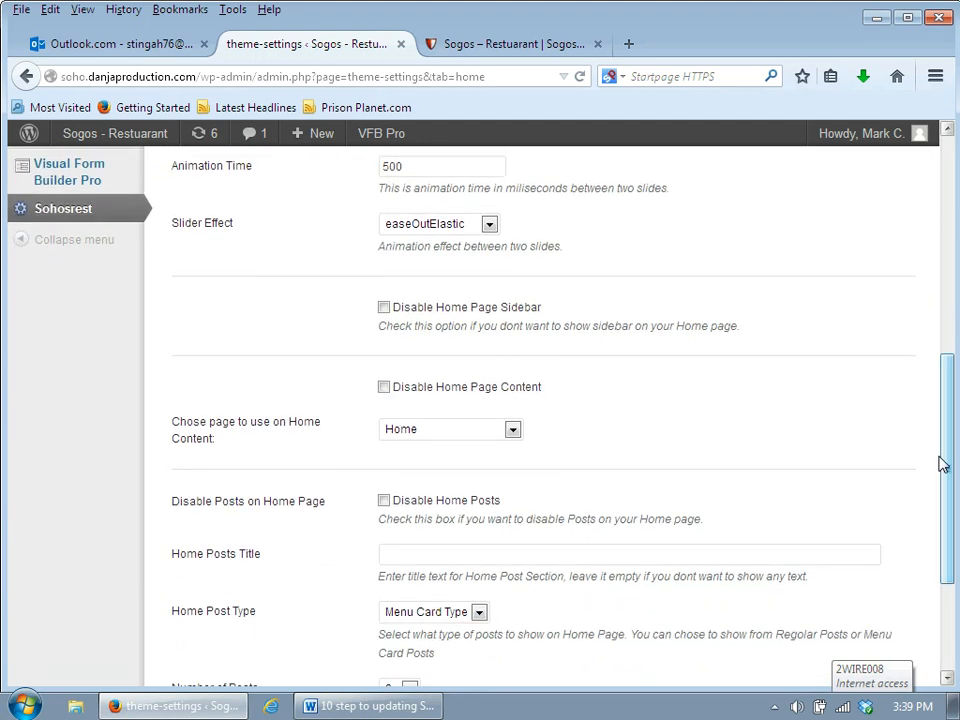
pyautogui.click(512, 431)
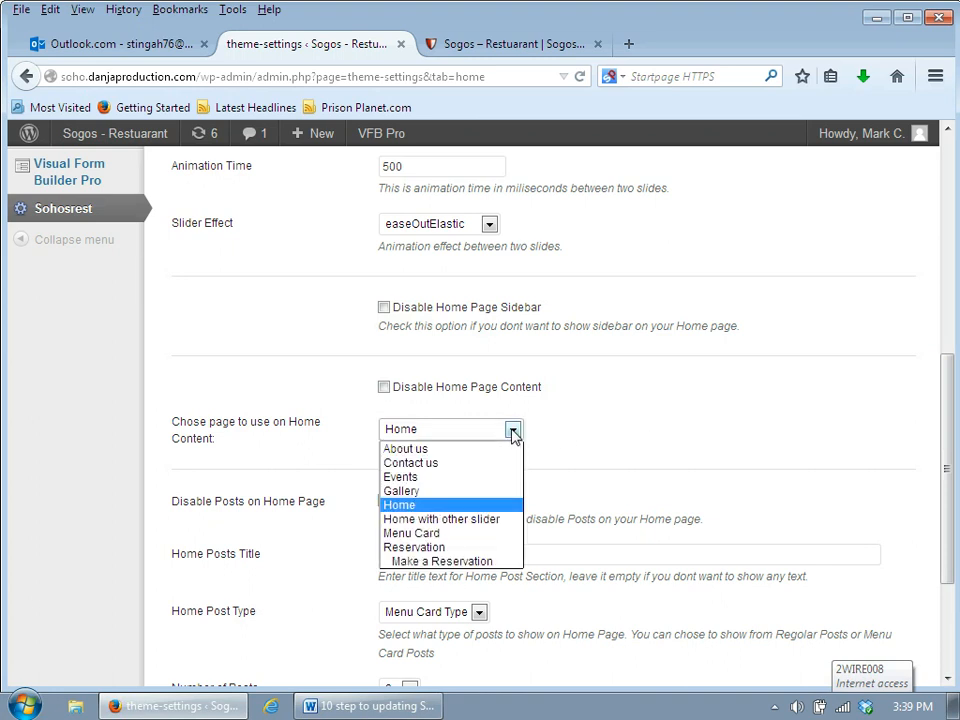
pyautogui.click(512, 431)
pyautogui.moveTo(952, 442); pyautogui.dragTo(952, 512)
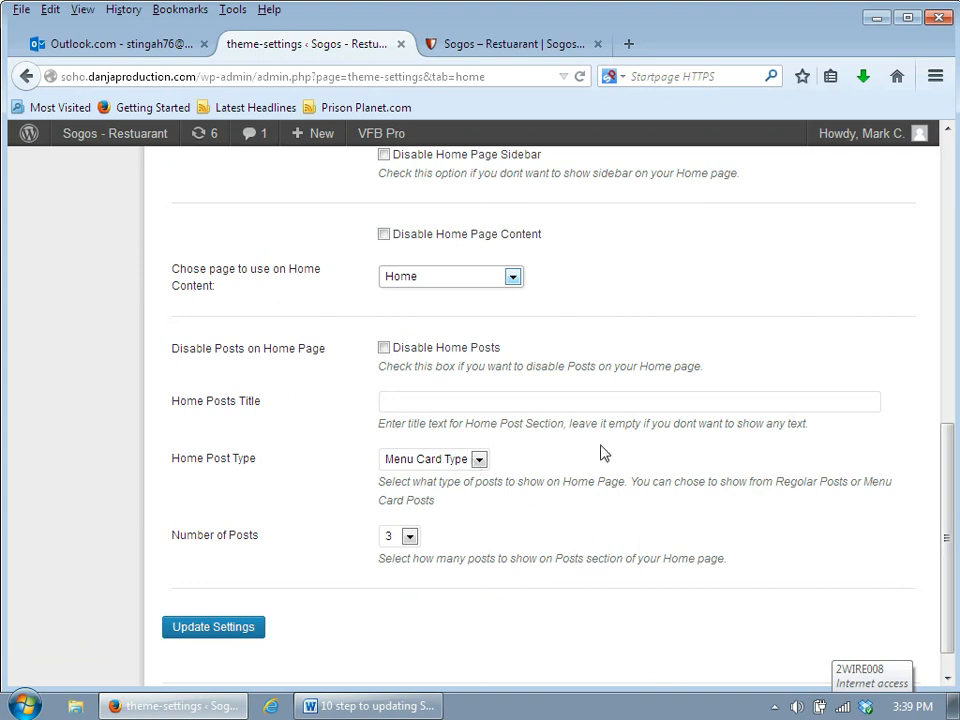
# Step: Review the reservation ribbon colours in the theme's Color Settings and the account fields in its Social settings
pyautogui.moveTo(949, 490); pyautogui.dragTo(957, 145)
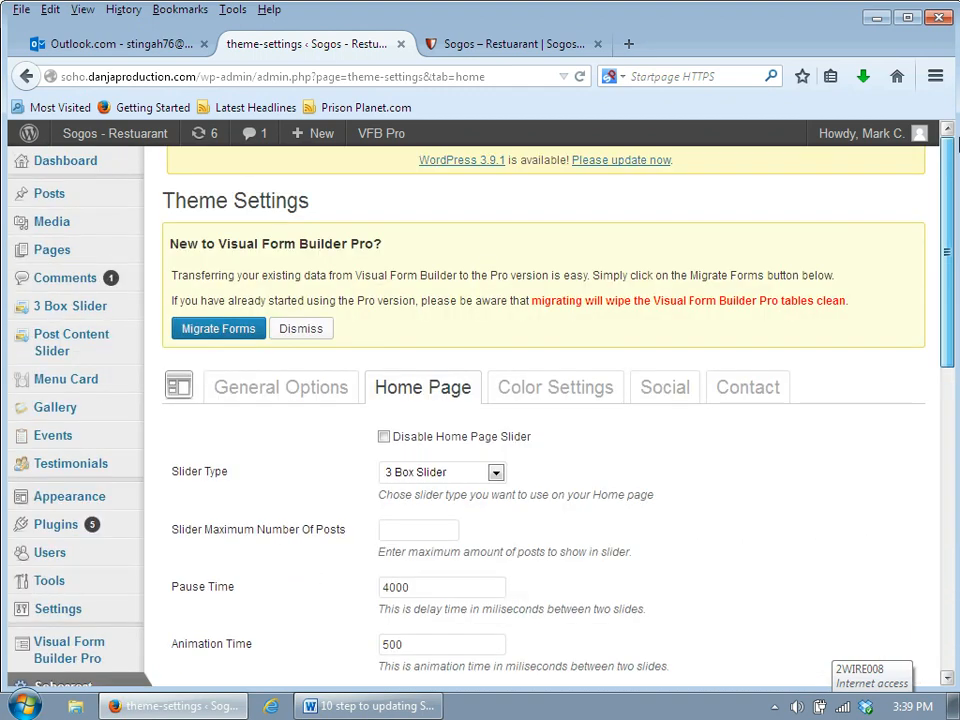
pyautogui.click(540, 399)
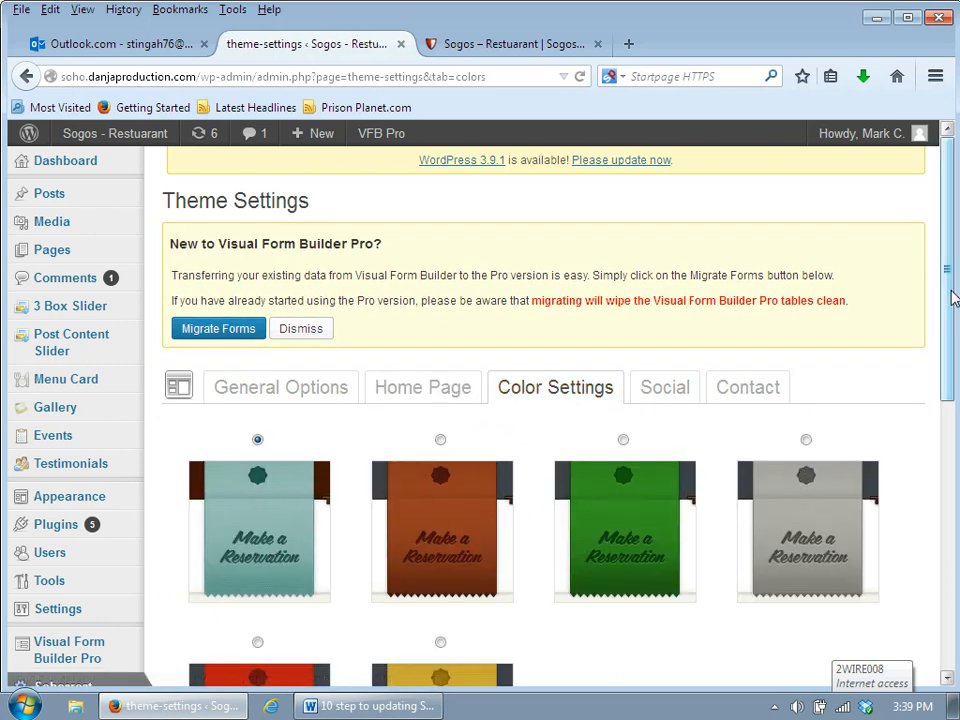
pyautogui.moveTo(946, 304); pyautogui.dragTo(953, 374)
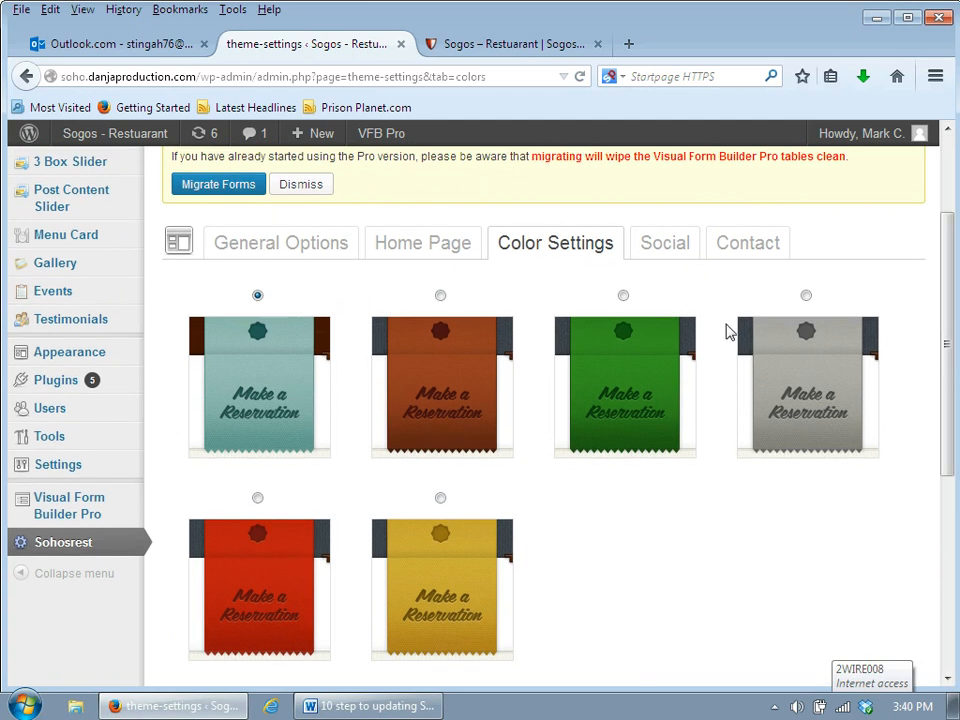
pyautogui.click(678, 252)
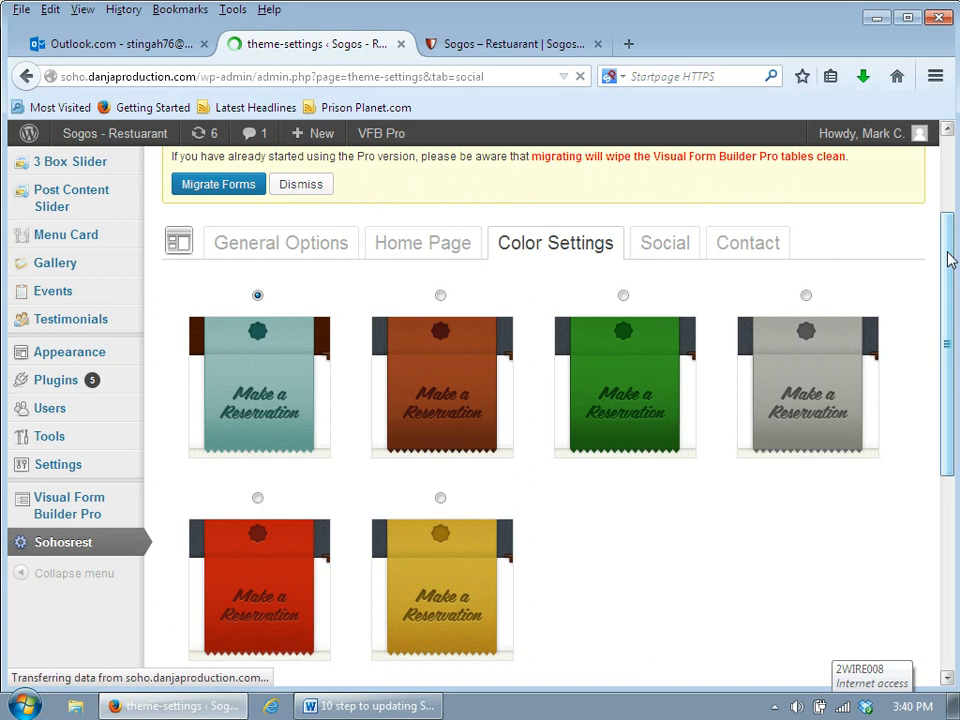
pyautogui.scroll(-3, 681, 316)
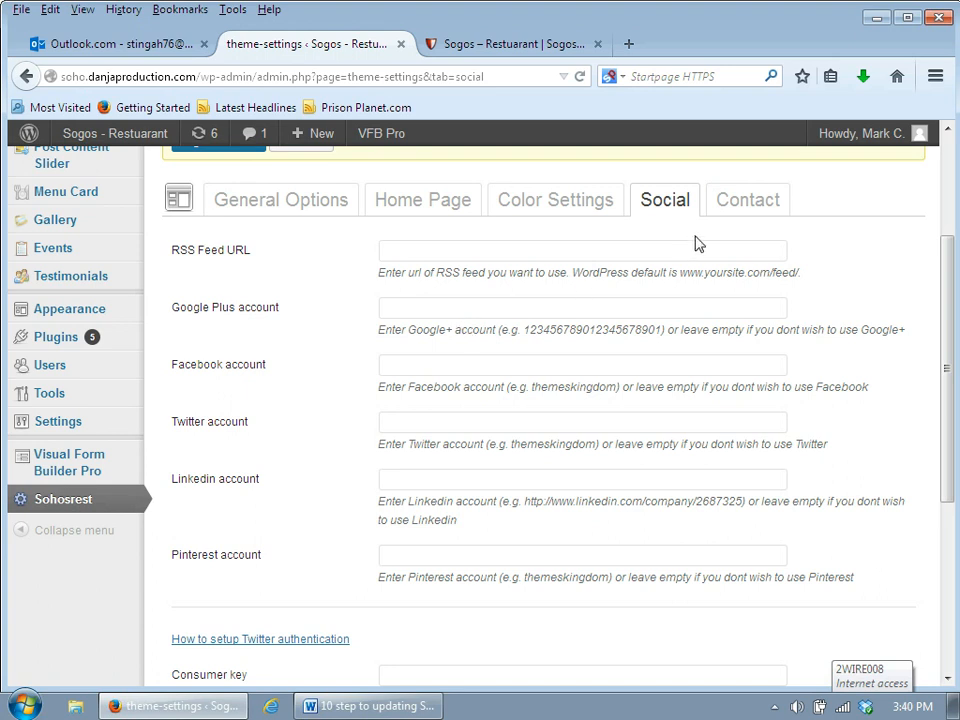
# Step: Open the Contact theme settings and examine the contact form on the live site's Contact us page
pyautogui.click(752, 197)
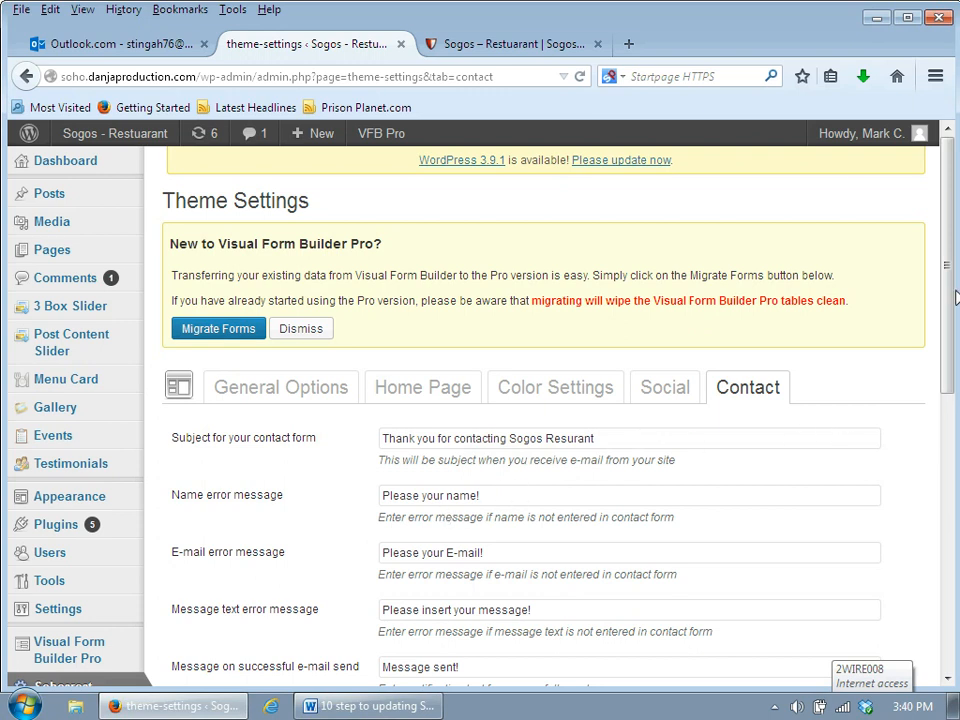
pyautogui.click(508, 42)
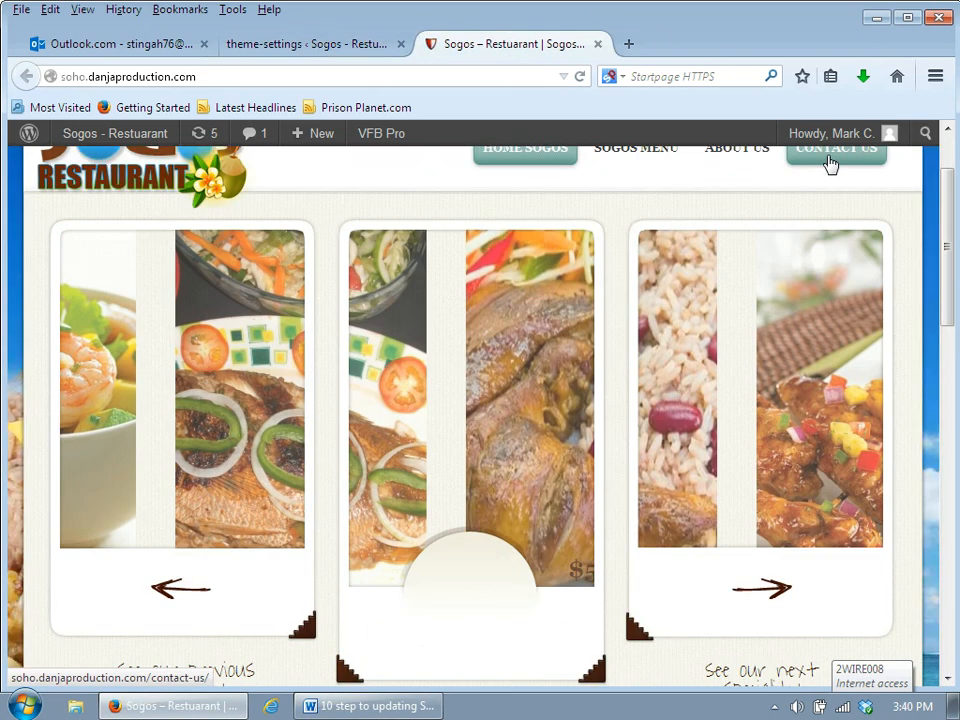
pyautogui.scroll(2, 918, 200)
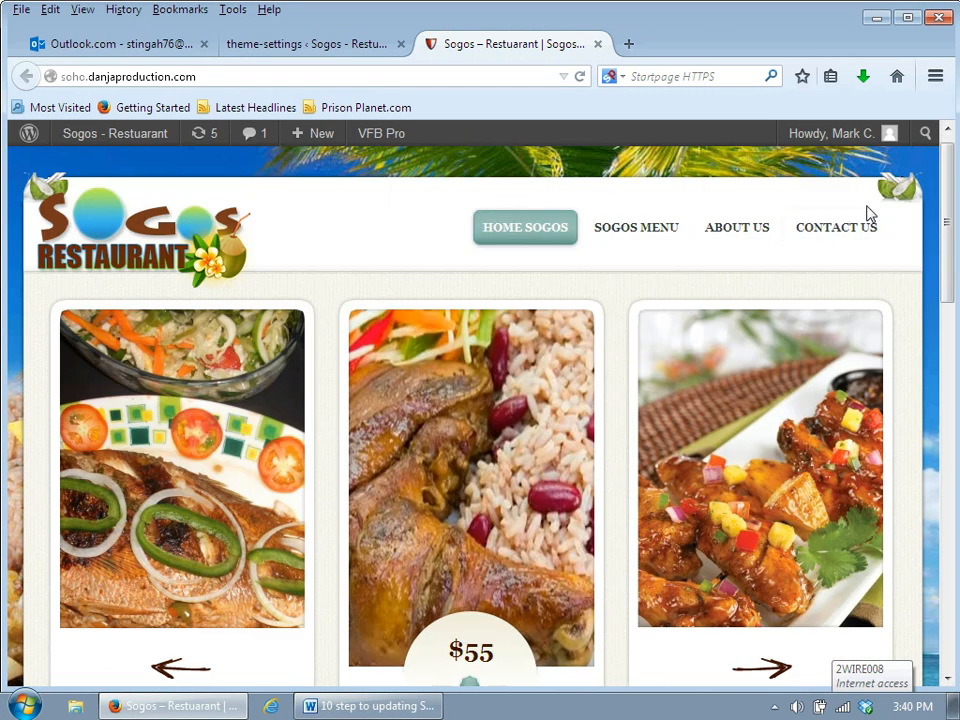
pyautogui.click(853, 224)
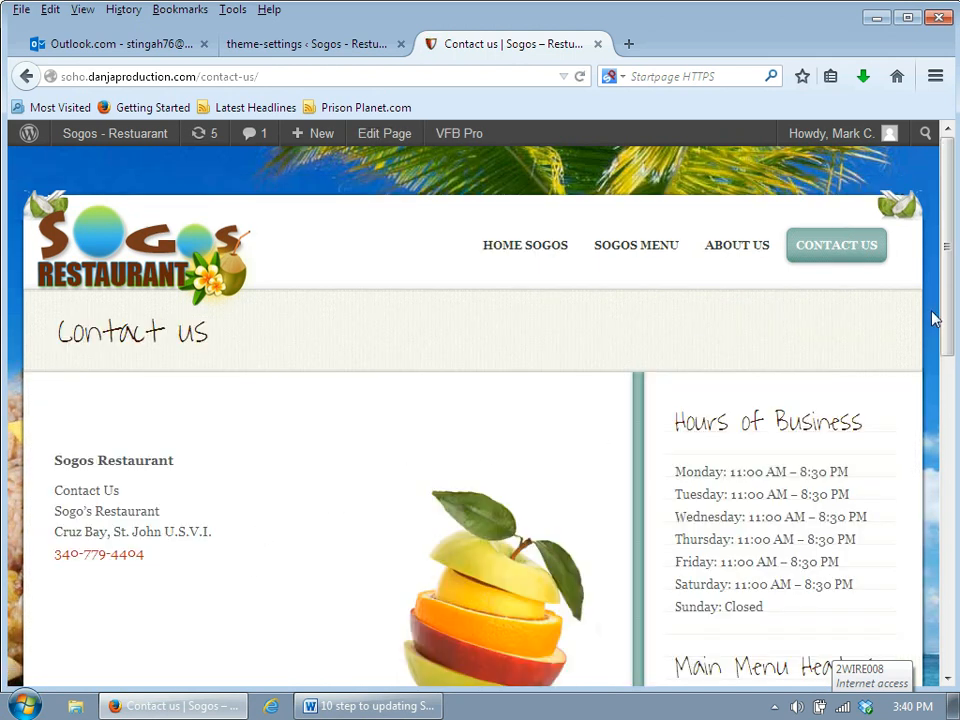
pyautogui.moveTo(946, 298); pyautogui.dragTo(921, 493)
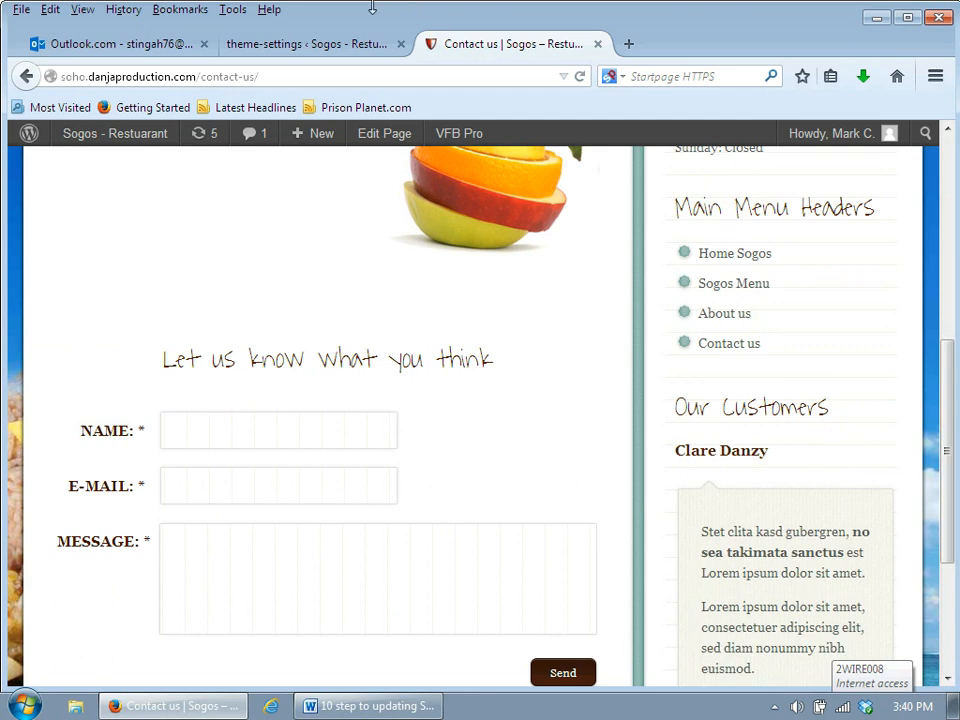
# Step: Return to the Contact theme settings and review the form subject, error messages and Google map options
pyautogui.click(313, 44)
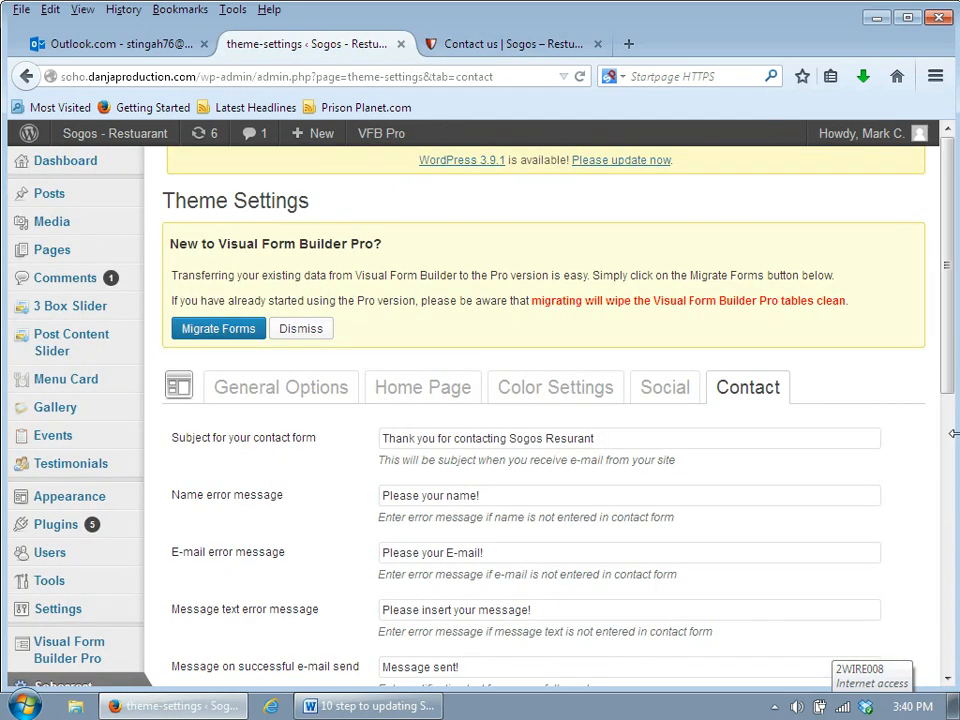
pyautogui.moveTo(951, 353); pyautogui.dragTo(951, 470)
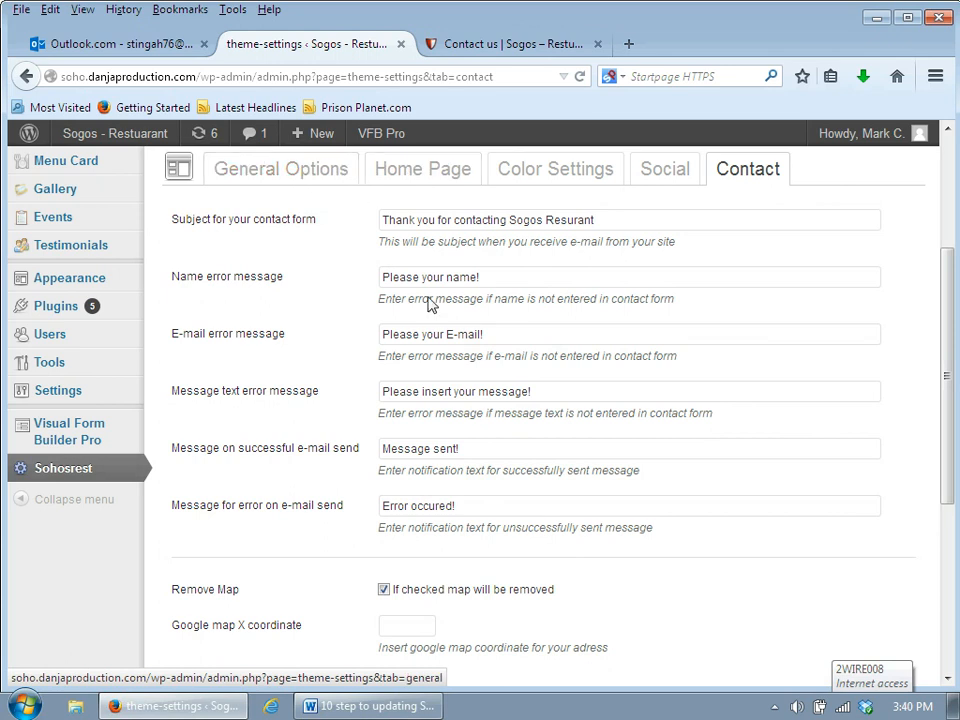
pyautogui.moveTo(949, 410); pyautogui.dragTo(953, 499)
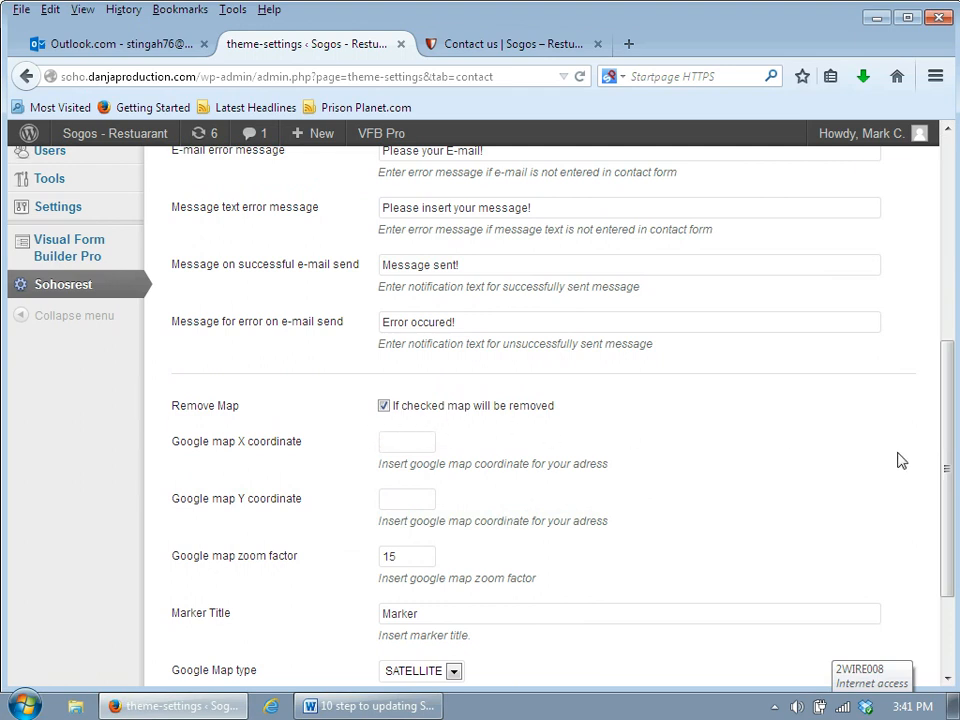
pyautogui.moveTo(945, 467); pyautogui.dragTo(935, 302)
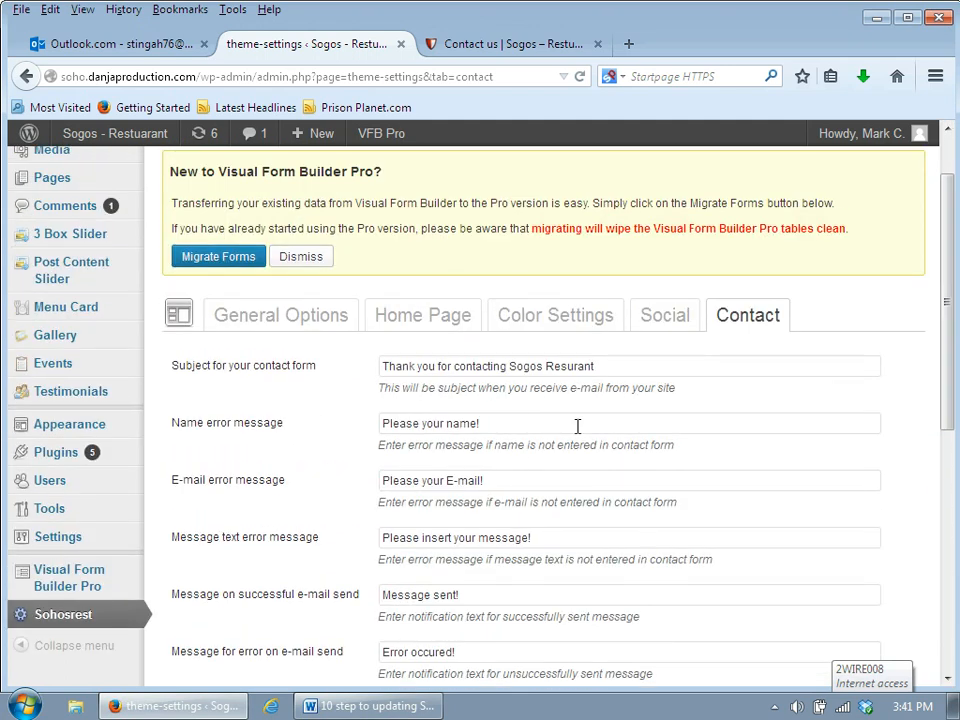
# Step: Examine the restaurant's contact details on the live Contact us page, highlighting the address block
pyautogui.click(537, 37)
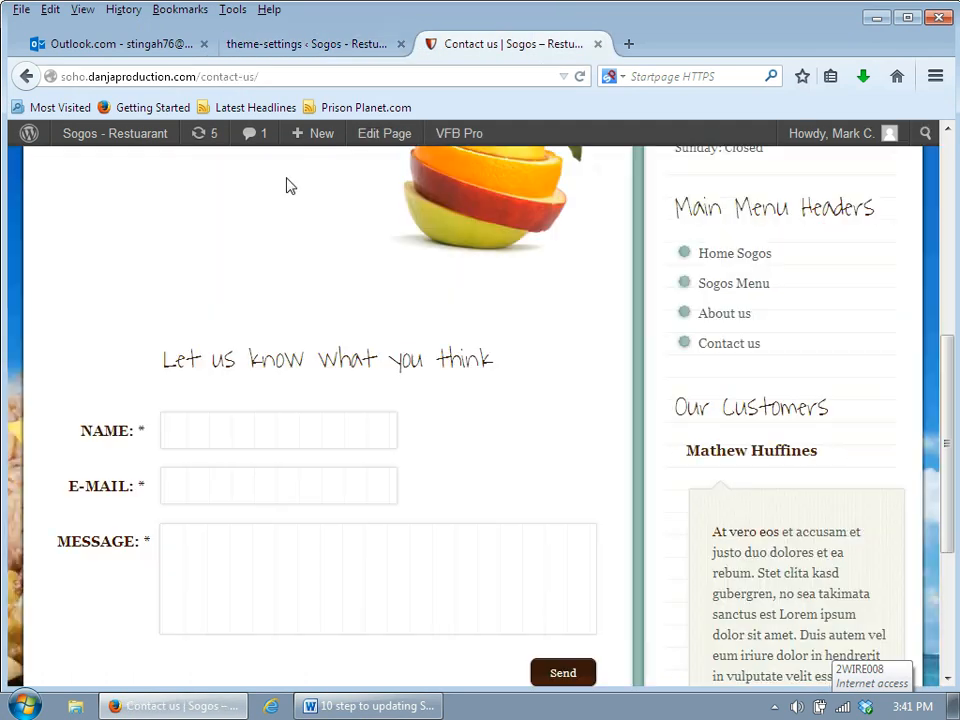
pyautogui.moveTo(955, 440); pyautogui.dragTo(958, 170)
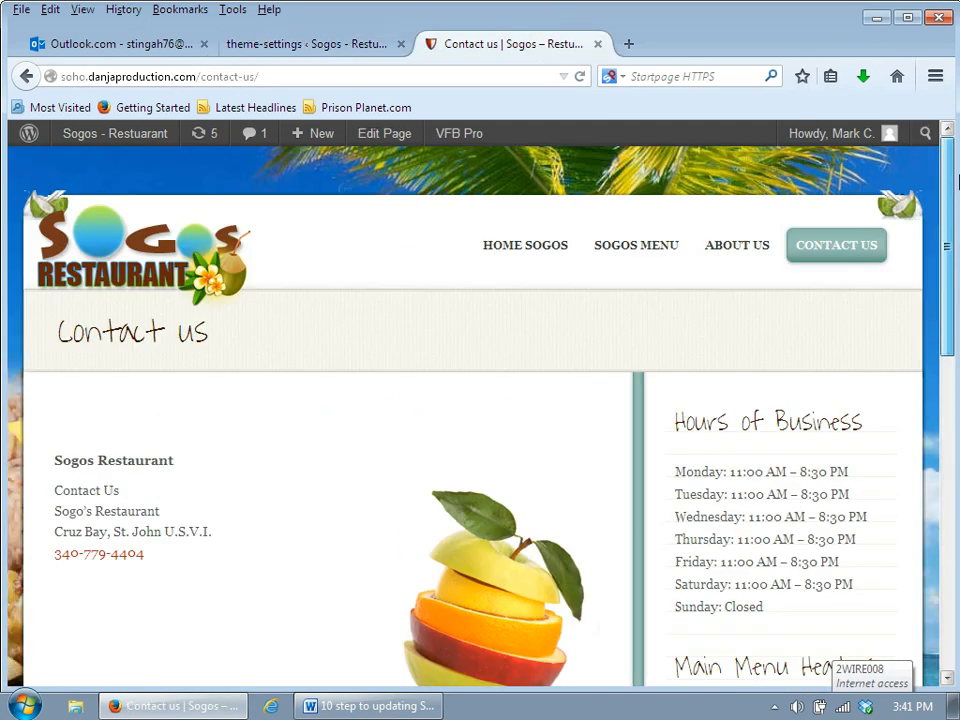
pyautogui.click(537, 257)
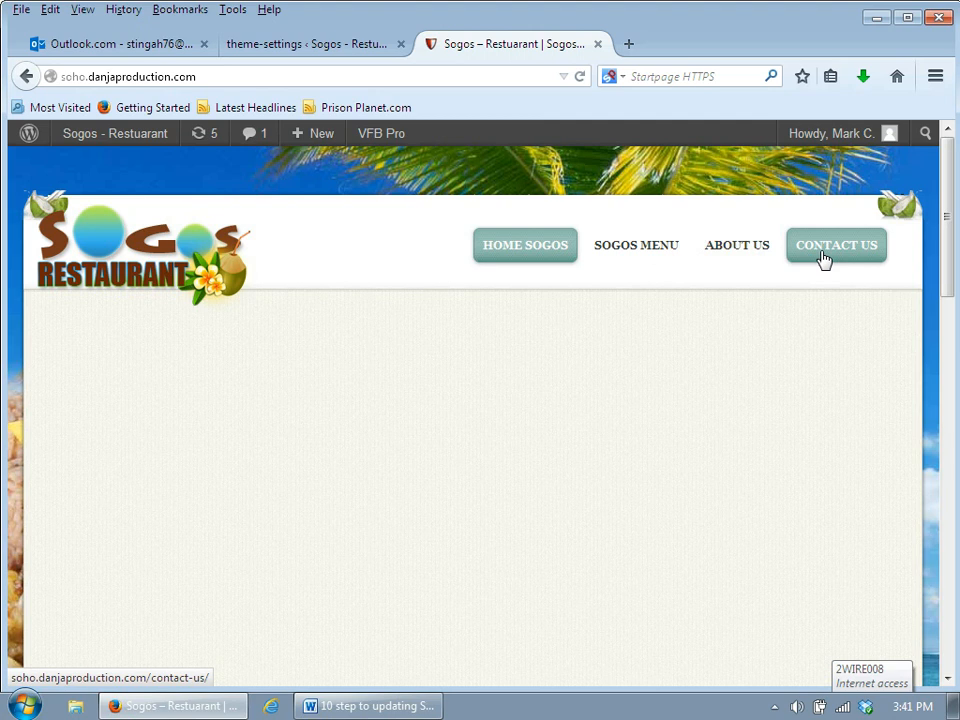
pyautogui.click(823, 259)
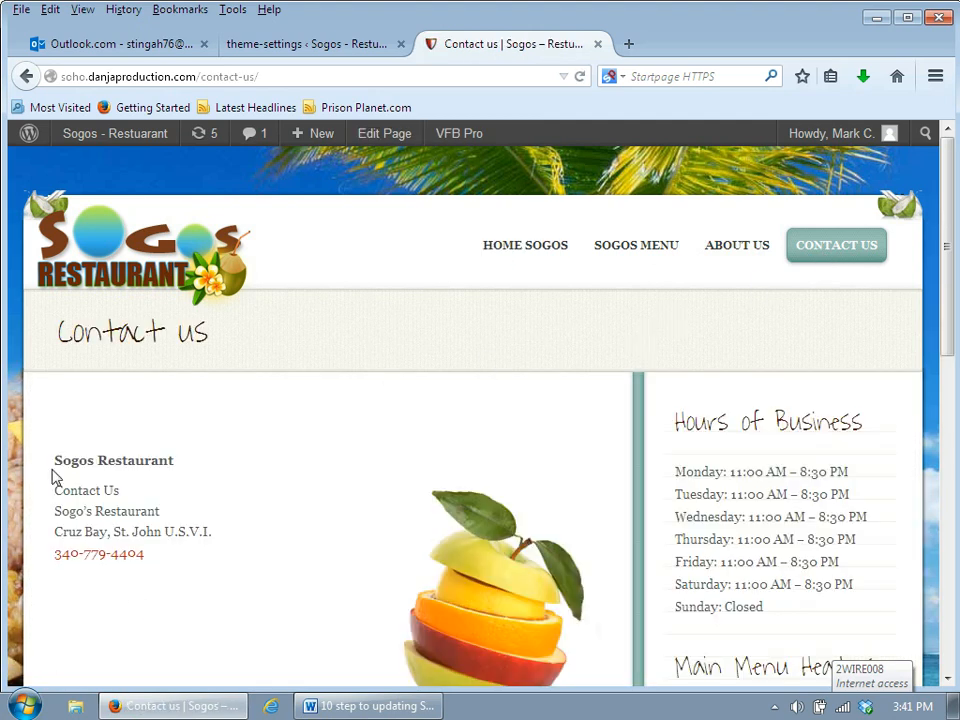
pyautogui.moveTo(56, 465); pyautogui.dragTo(199, 572)
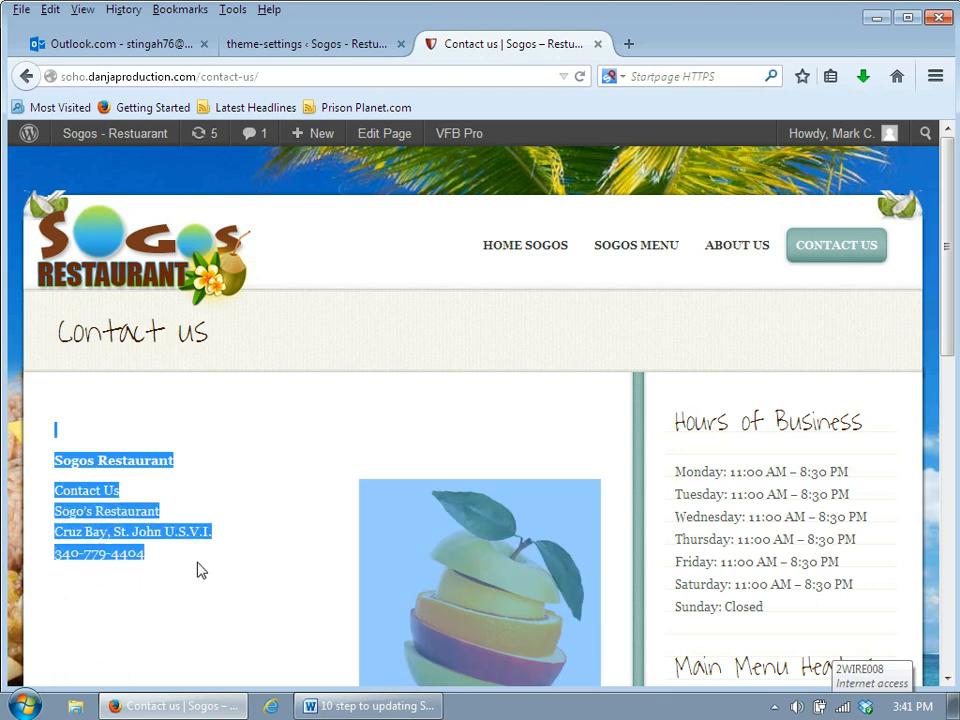
pyautogui.click(157, 531)
pyautogui.hotkey('ctrl', 'a')
pyautogui.click(304, 422)
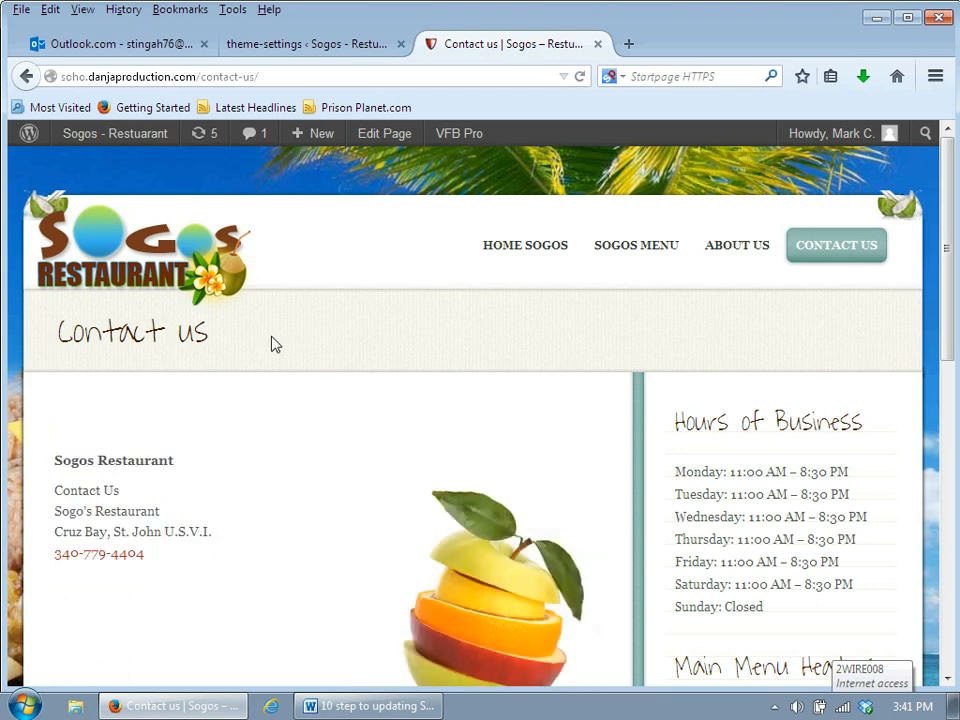
# Step: Open the Contact us page for editing from the WordPress pages list and review its content
pyautogui.click(320, 50)
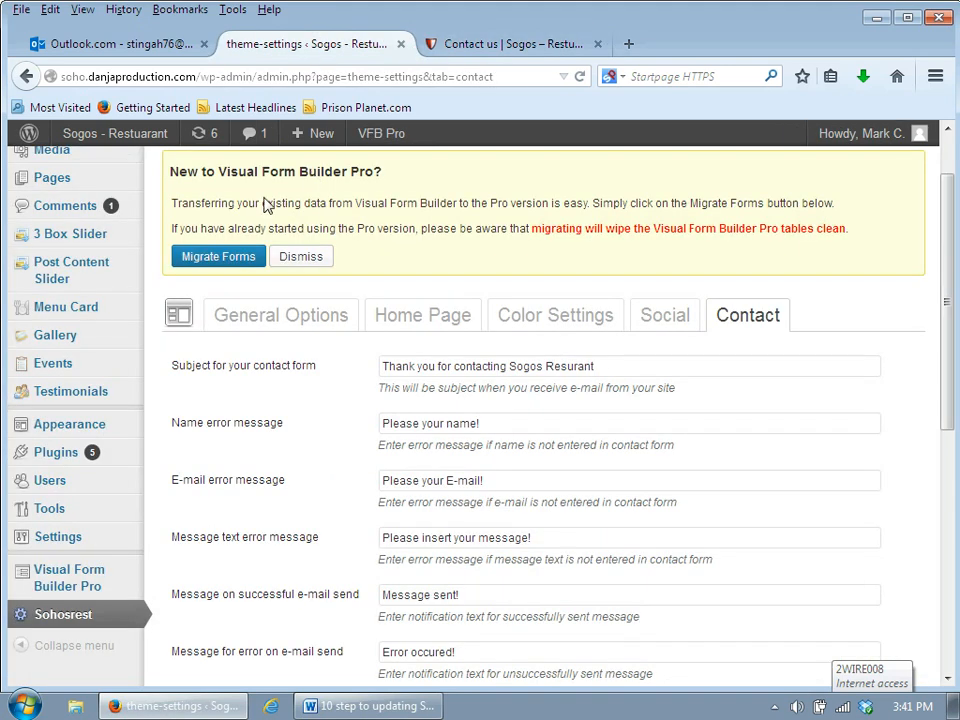
pyautogui.moveTo(103, 184)
pyautogui.click(172, 182)
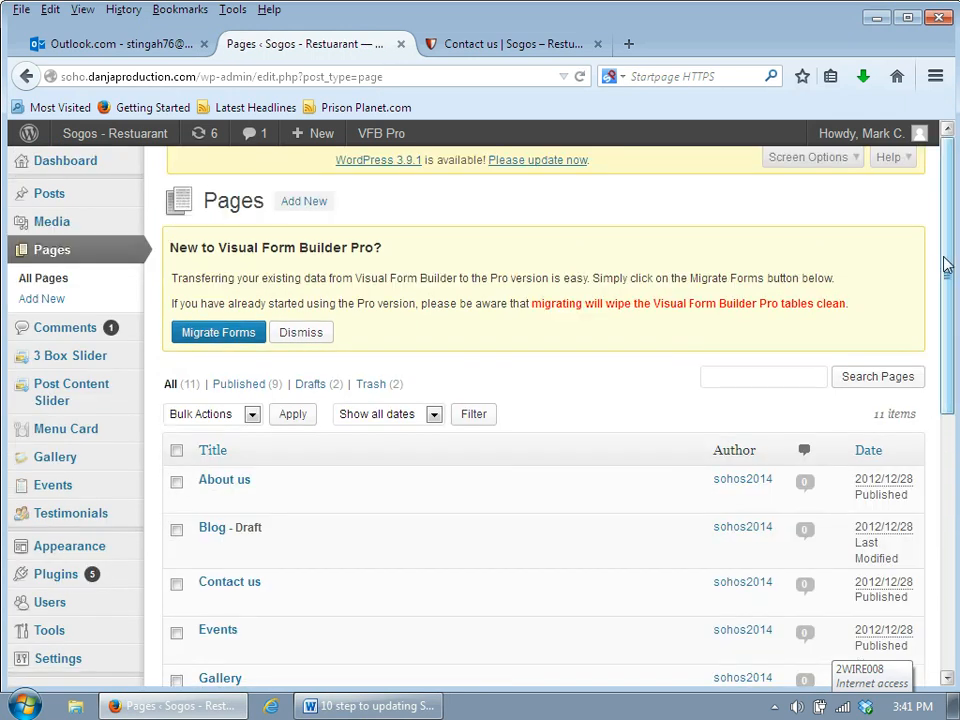
pyautogui.scroll(-2, 946, 263)
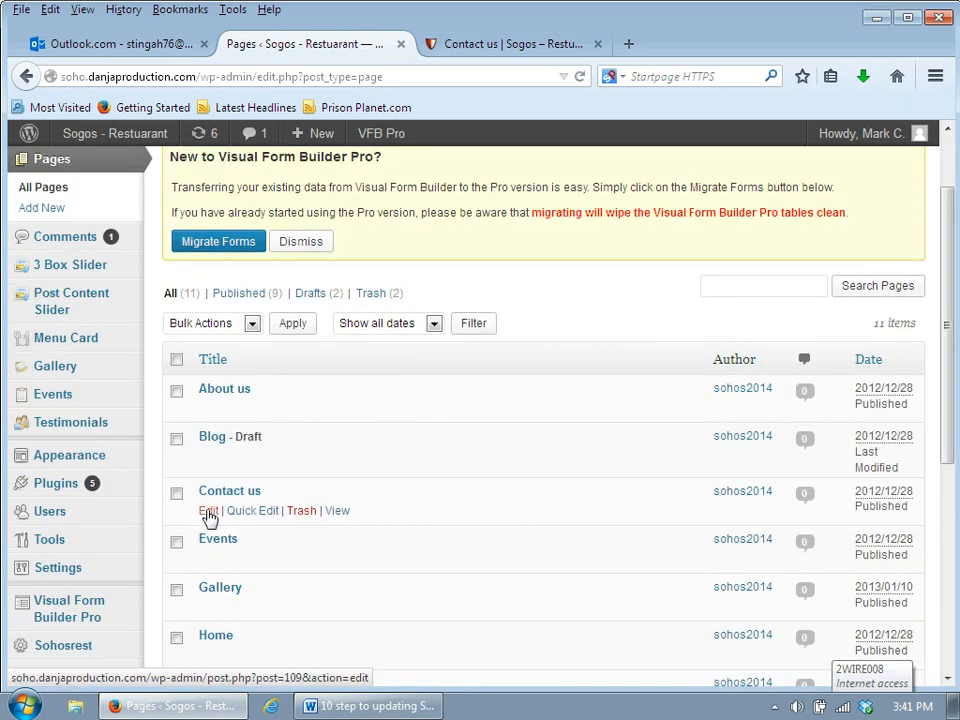
pyautogui.click(209, 514)
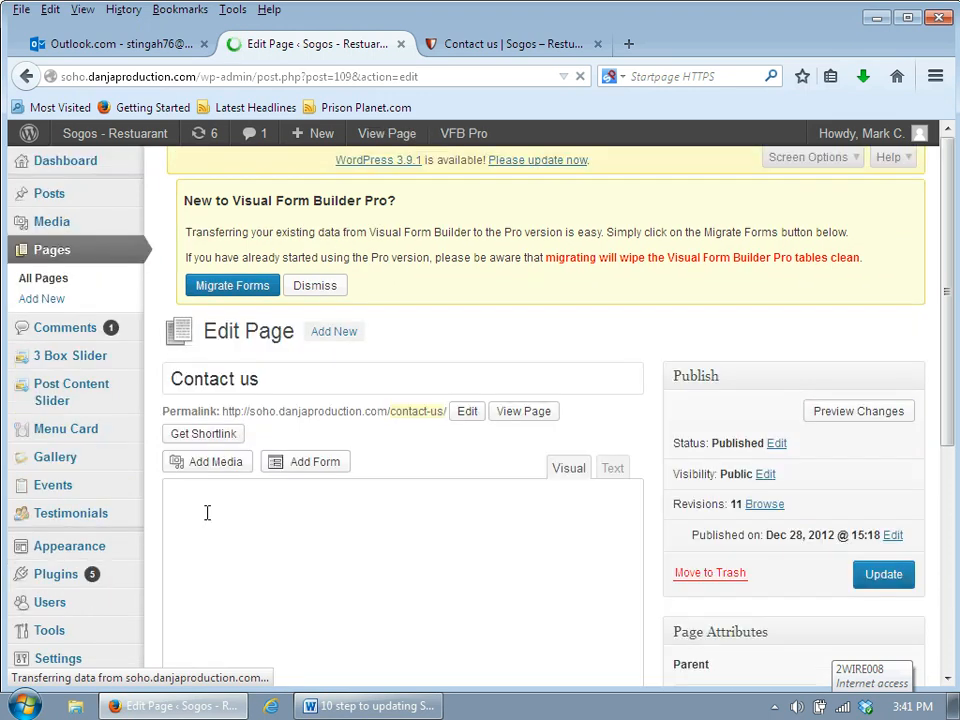
pyautogui.moveTo(952, 287); pyautogui.dragTo(955, 426)
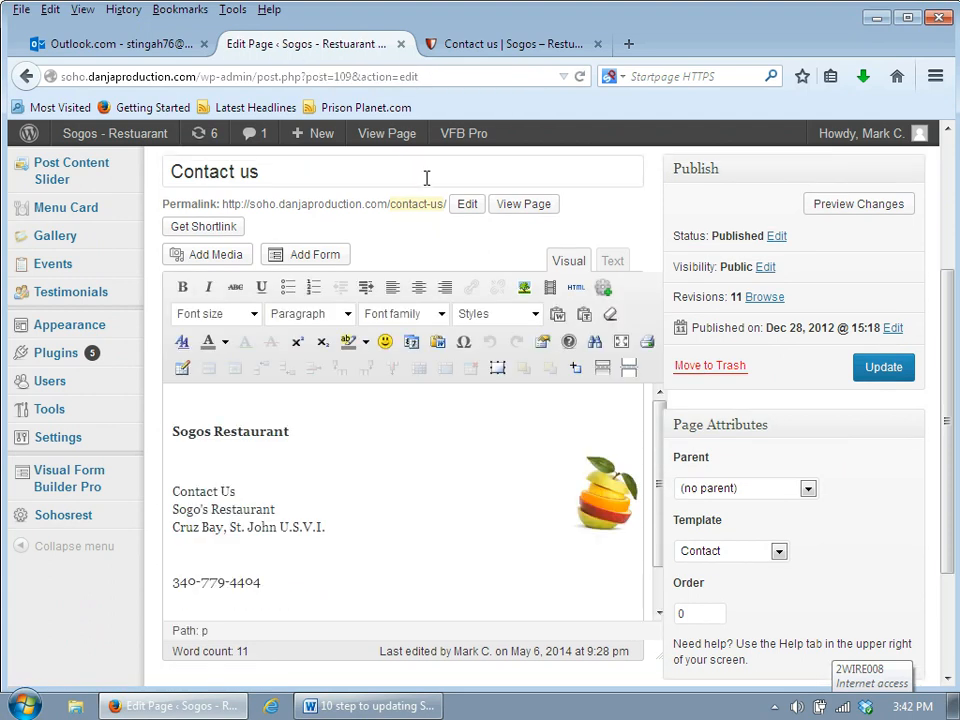
pyautogui.moveTo(660, 423); pyautogui.dragTo(660, 423)
# Step: Compare the live Contact us page with its content in the page editor
pyautogui.click(531, 44)
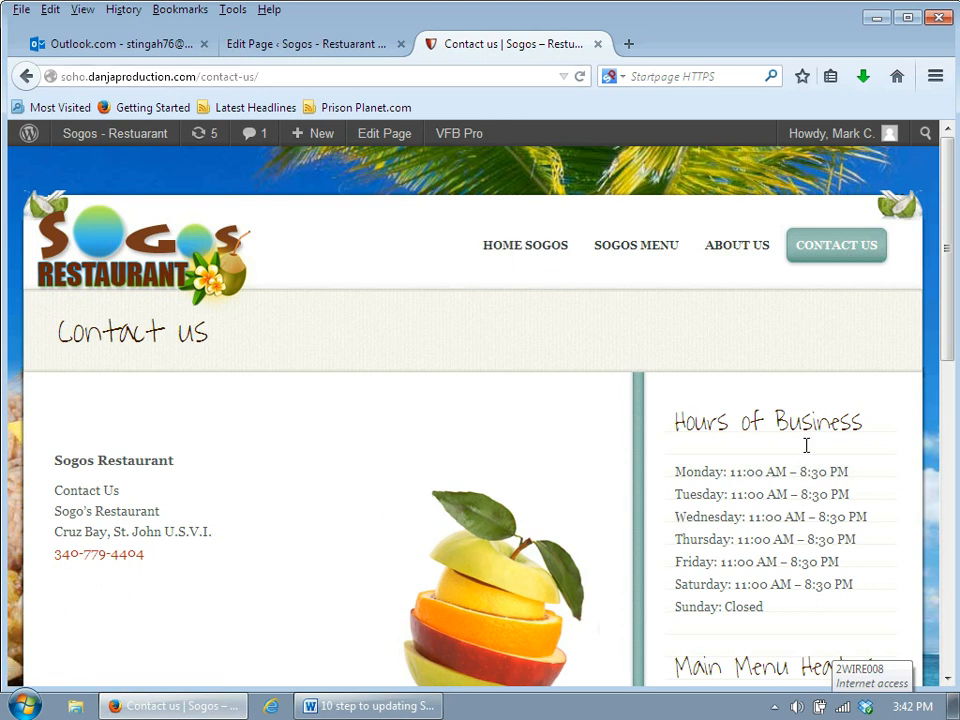
pyautogui.click(354, 44)
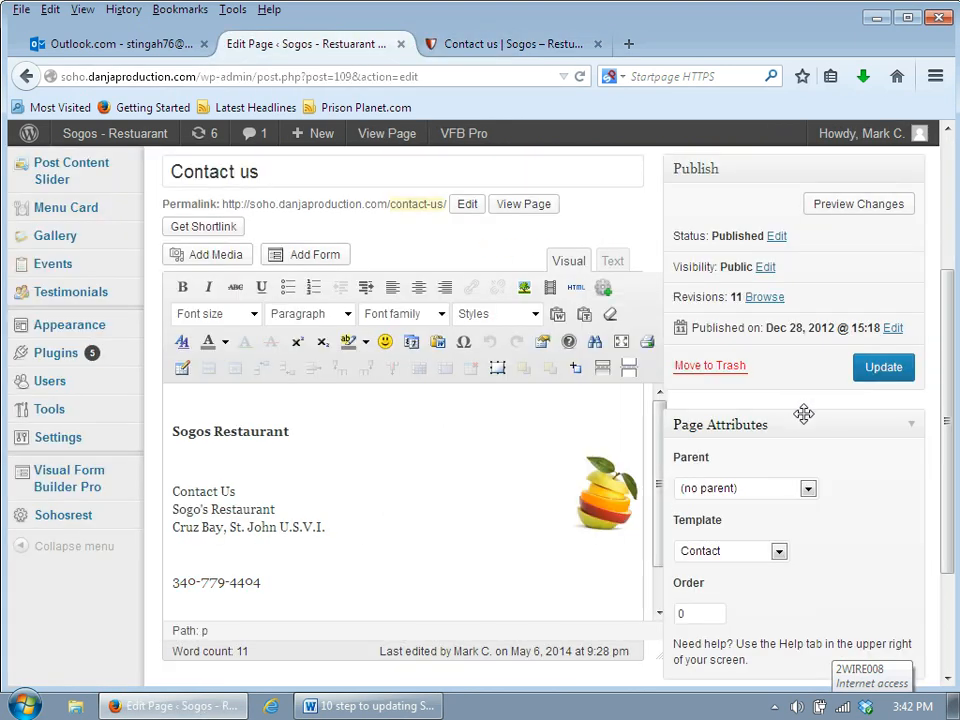
pyautogui.moveTo(658, 444); pyautogui.dragTo(670, 401)
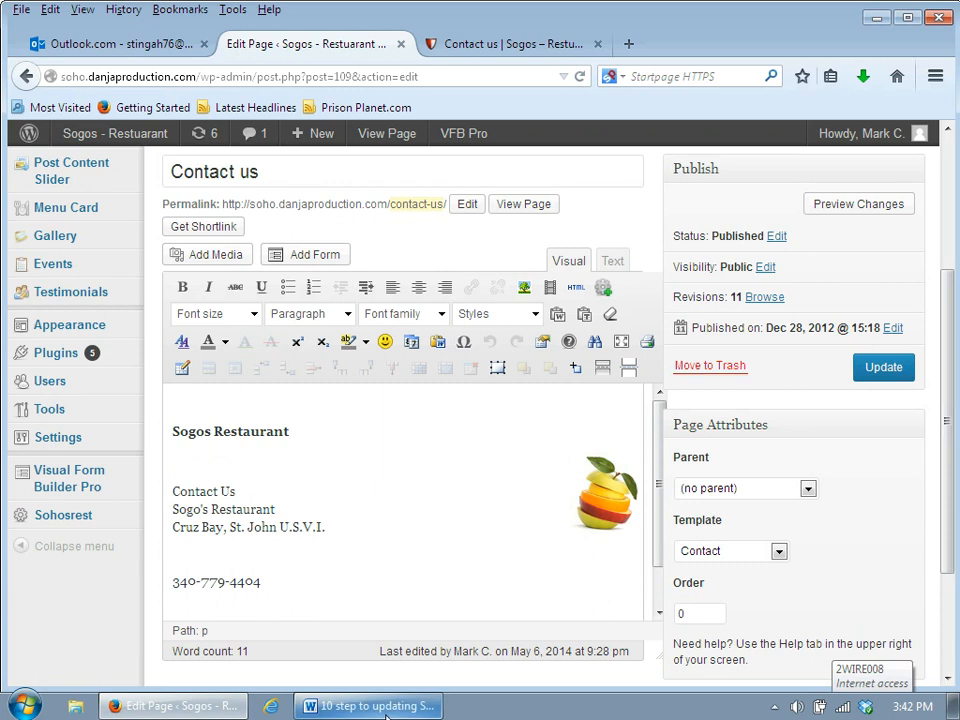
# Step: Switch to the Word outline of the ten update steps and go to Step 3, "How to add and delete pages"
pyautogui.click(335, 706)
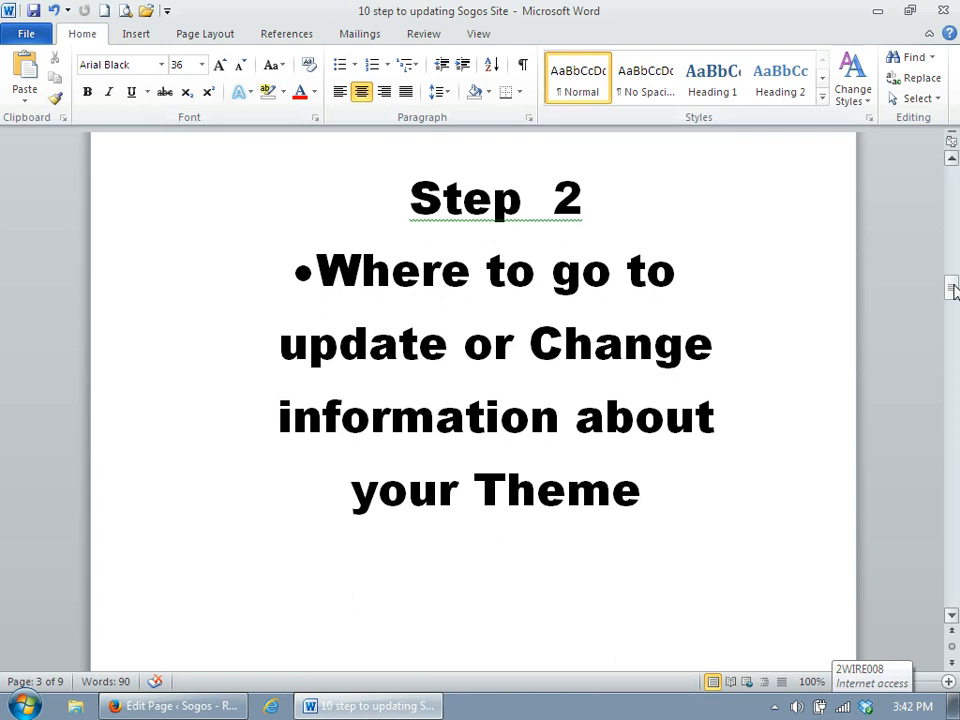
pyautogui.moveTo(953, 290); pyautogui.dragTo(955, 325)
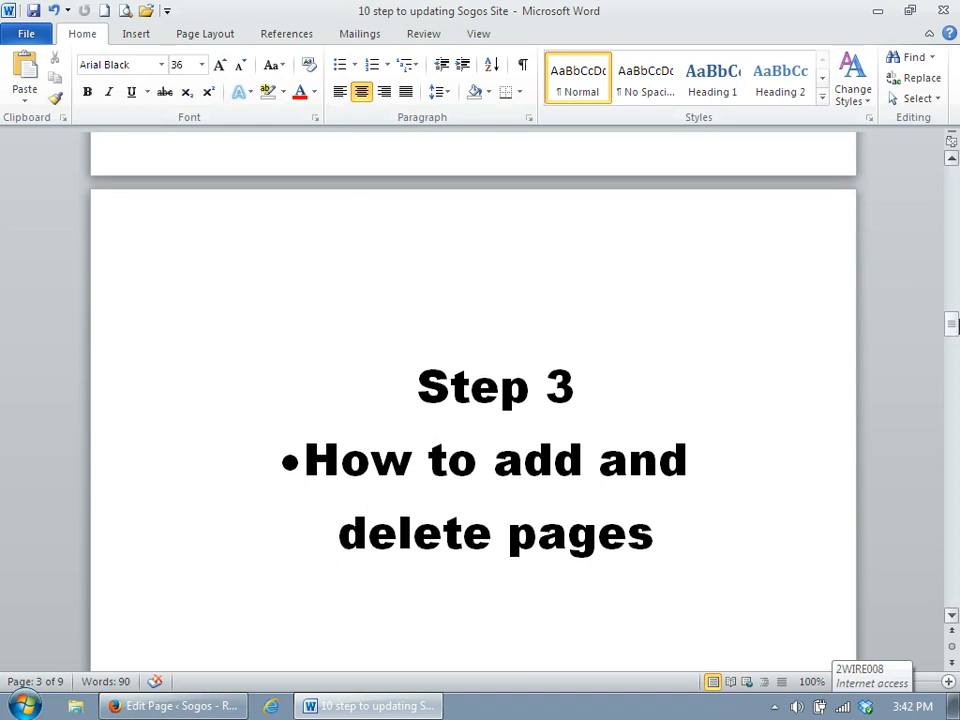
pyautogui.moveTo(955, 326); pyautogui.dragTo(954, 329)
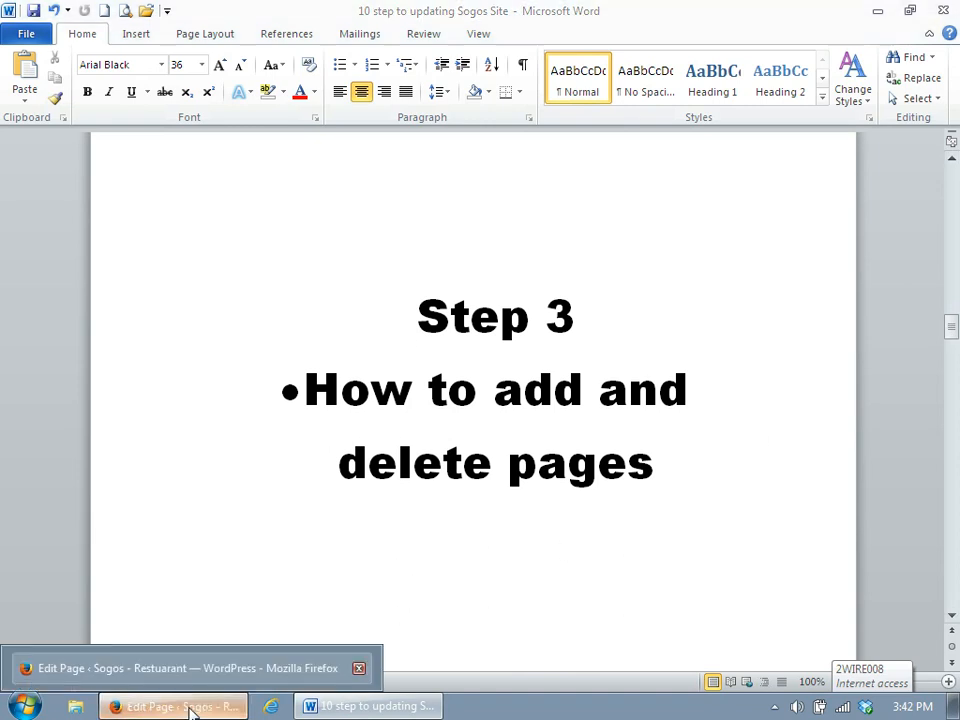
# Step: Return to WordPress in Firefox, show all pages and start a new page
pyautogui.click(189, 708)
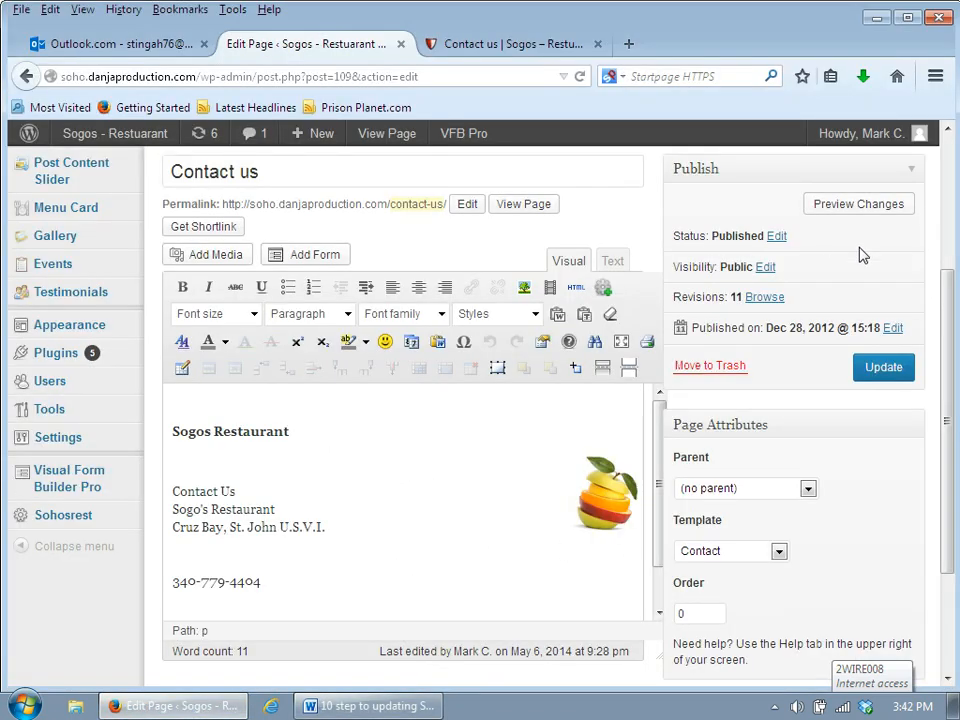
pyautogui.moveTo(955, 315); pyautogui.dragTo(953, 165)
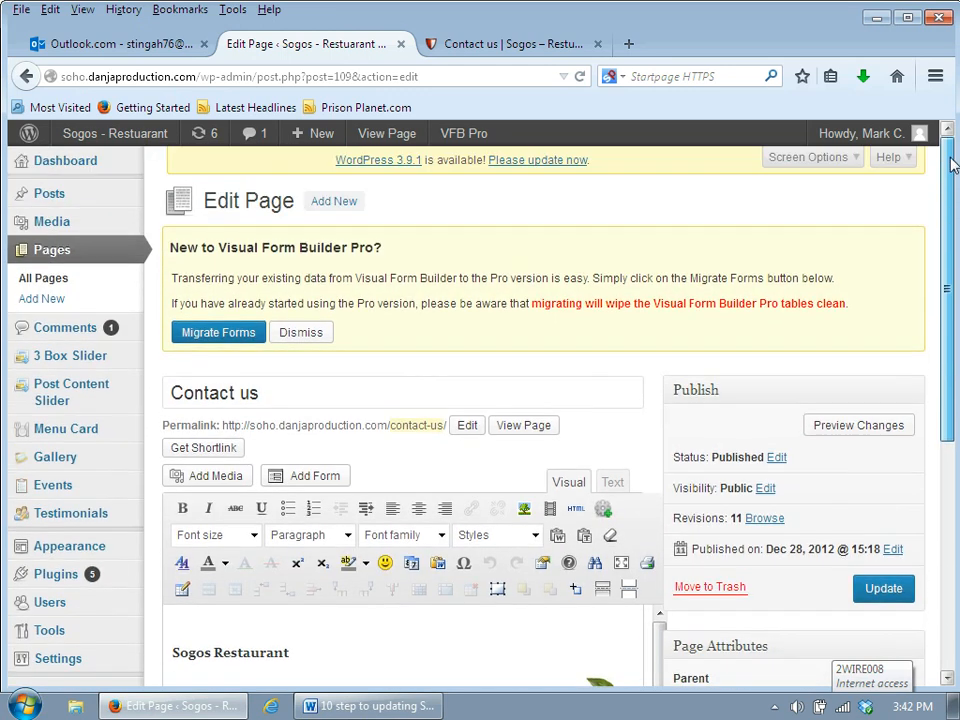
pyautogui.click(43, 281)
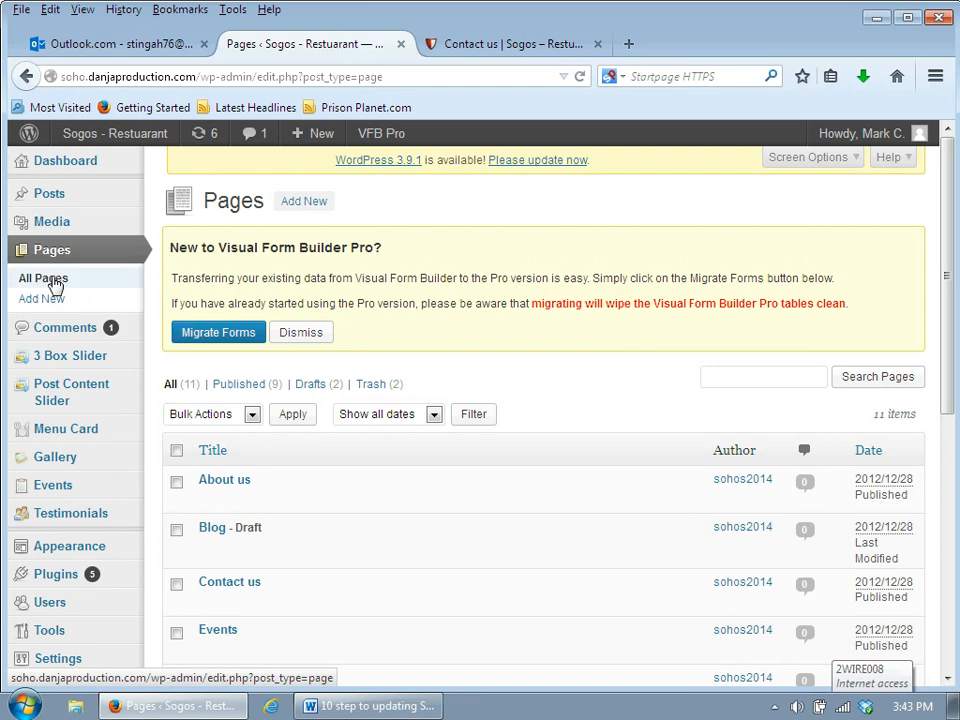
pyautogui.click(314, 206)
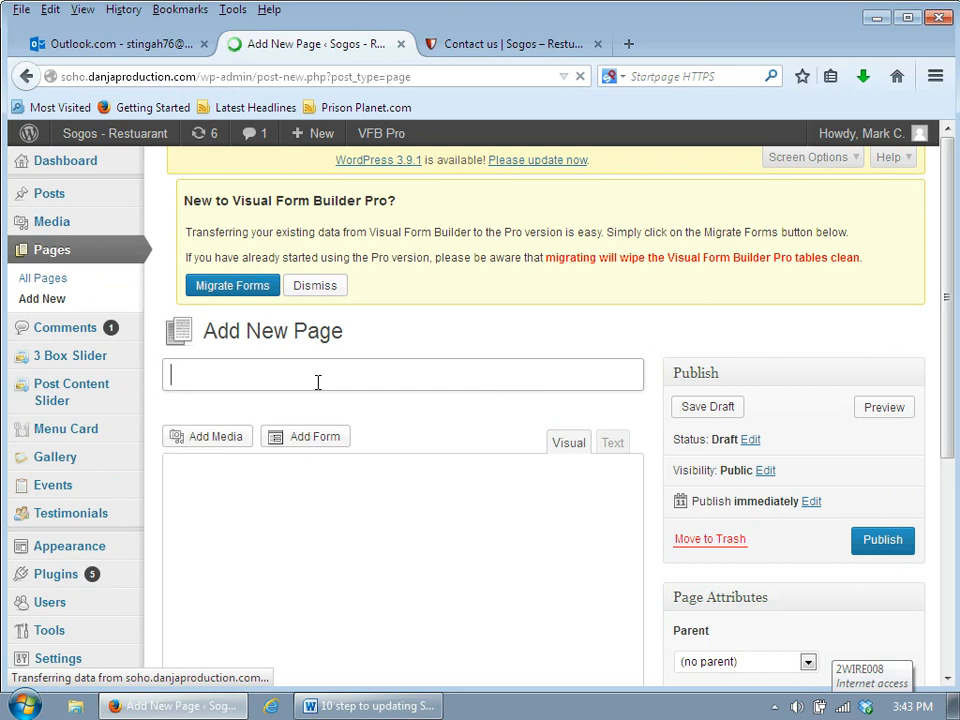
# Step: Title the new page "Left Over Items"
pyautogui.write('Lef ')
pyautogui.write(' OVer')
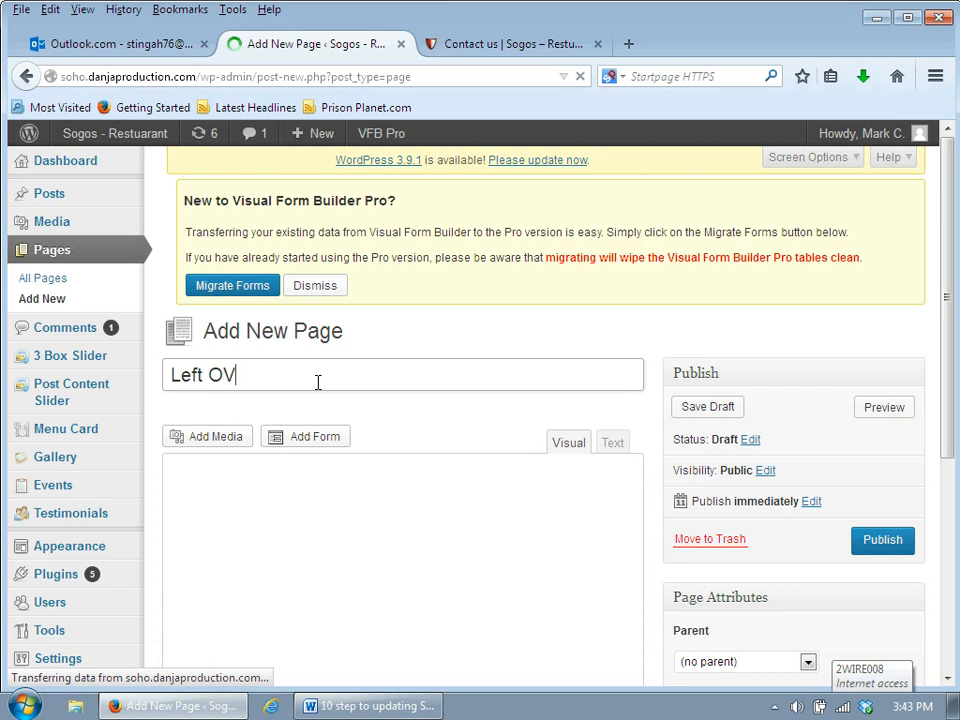
pyautogui.press('BackSpace')
pyautogui.press('BackSpace')
pyautogui.press('BackSpace')
pyautogui.press('BackSpace')
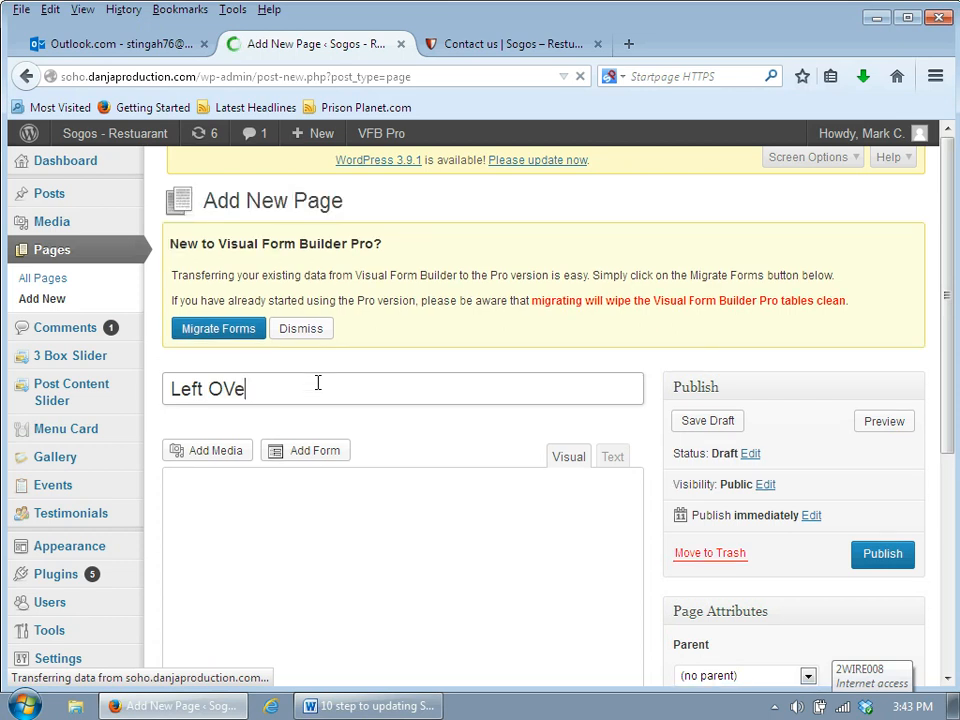
pyautogui.write('Over ')
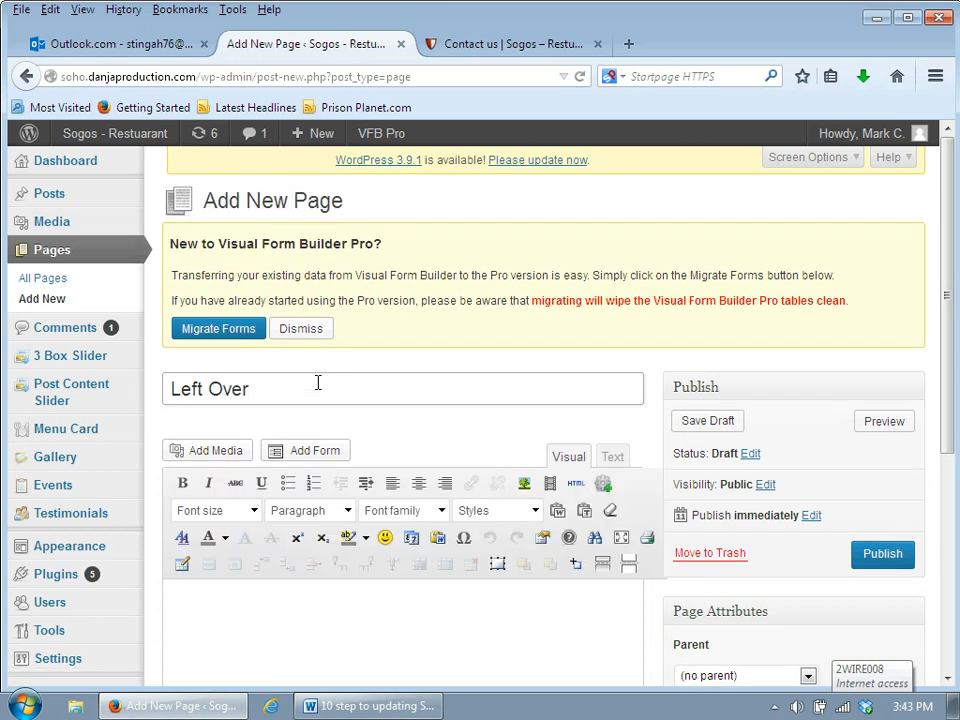
pyautogui.write('Items')
# Step: Set the new page's parent to Home and look through the available page templates
pyautogui.moveTo(949, 291); pyautogui.dragTo(955, 408)
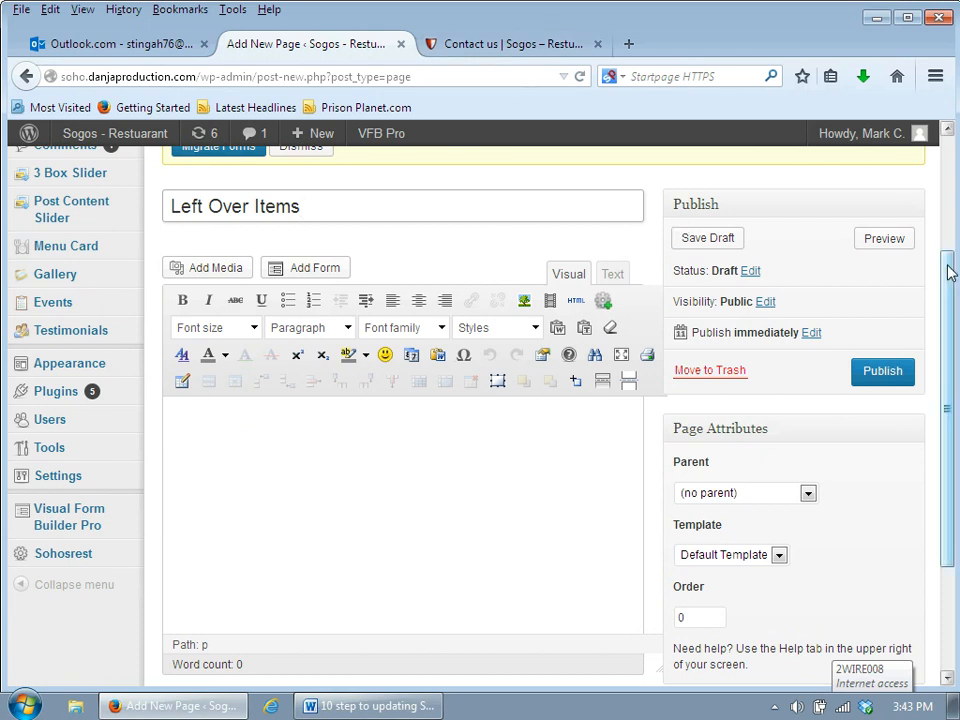
pyautogui.scroll(-2, 948, 275)
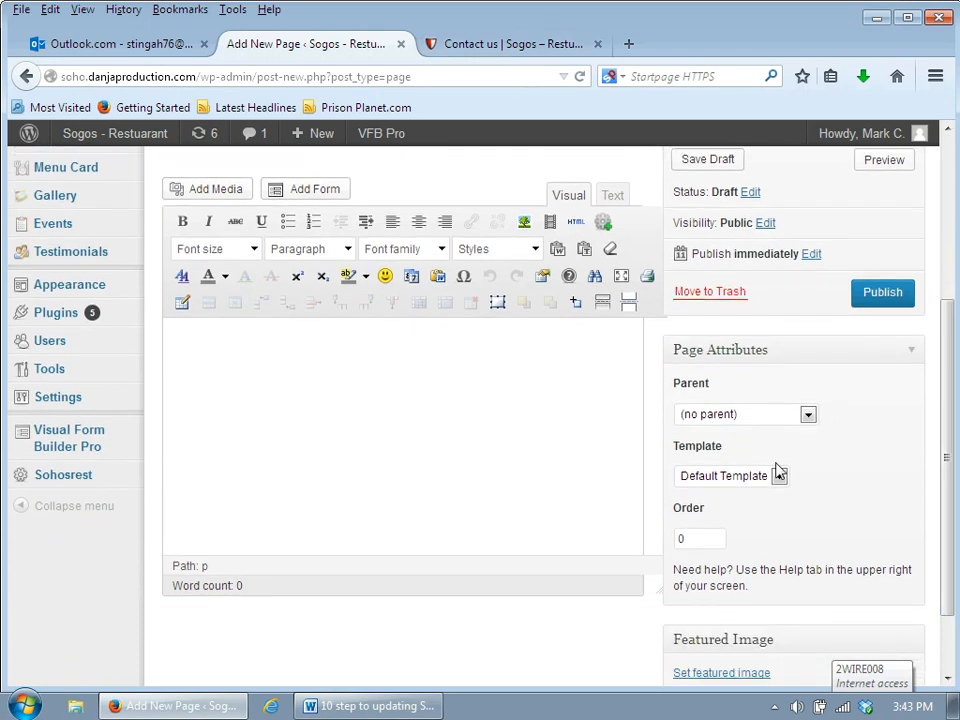
pyautogui.click(779, 478)
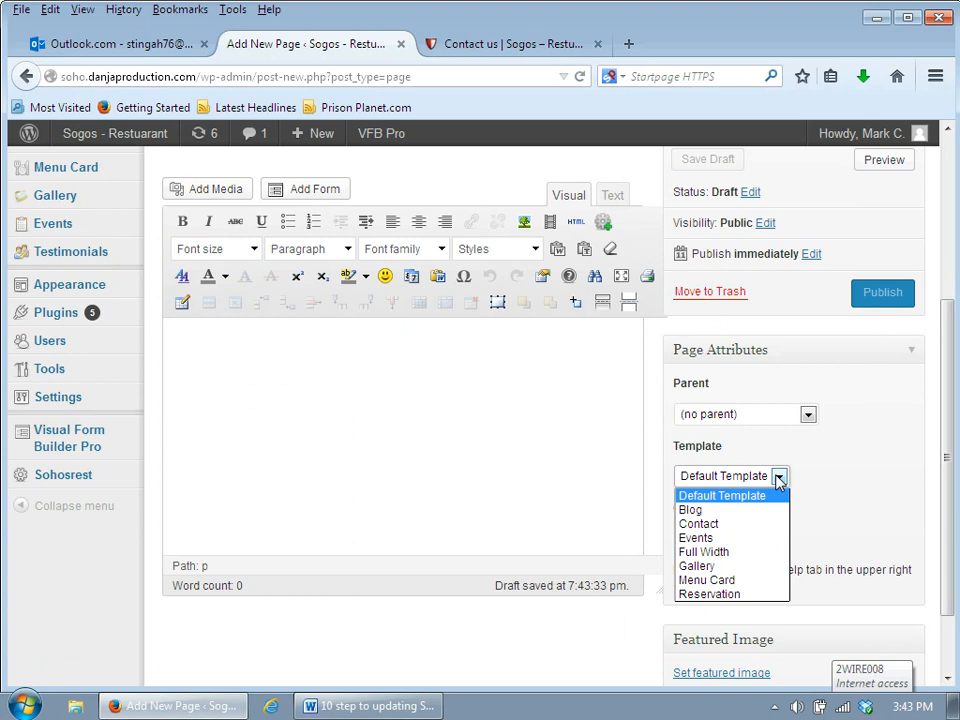
pyautogui.click(808, 416)
pyautogui.click(808, 416)
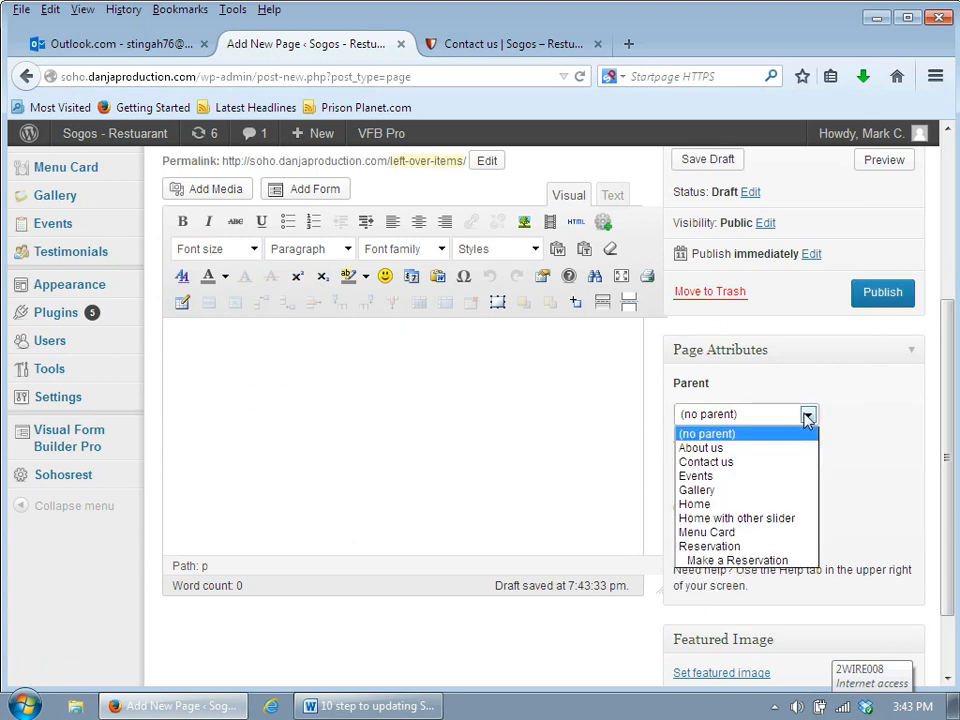
pyautogui.click(739, 507)
pyautogui.click(760, 479)
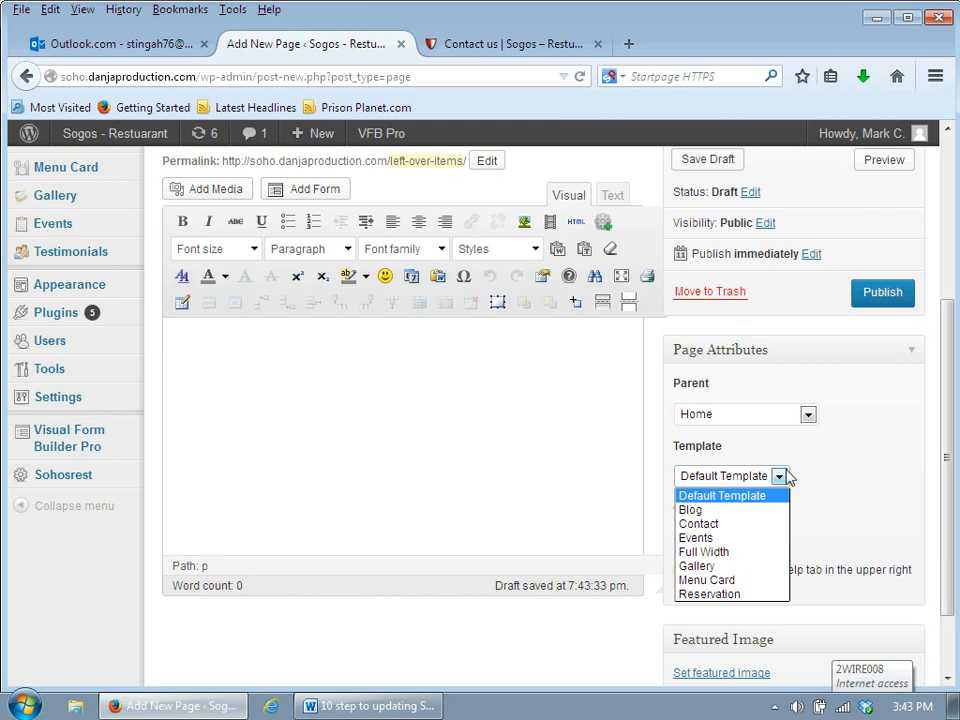
# Step: Keep the Default Template, enter "What to do with Left over Items" as the page's body text and open a preview
pyautogui.click(580, 360)
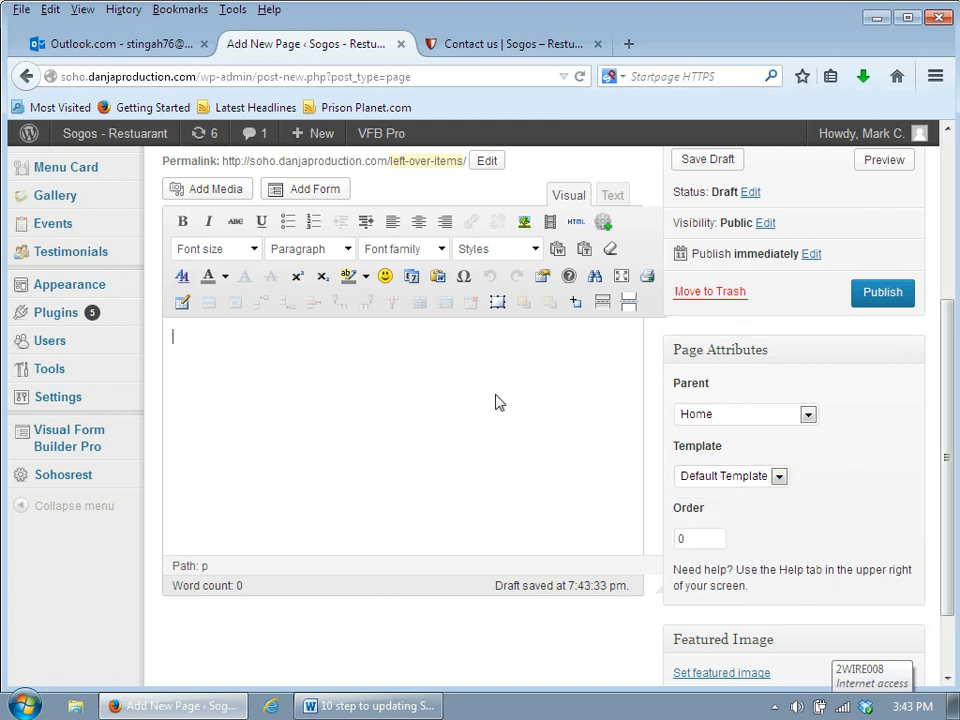
pyautogui.write('What to do with Left over Items')
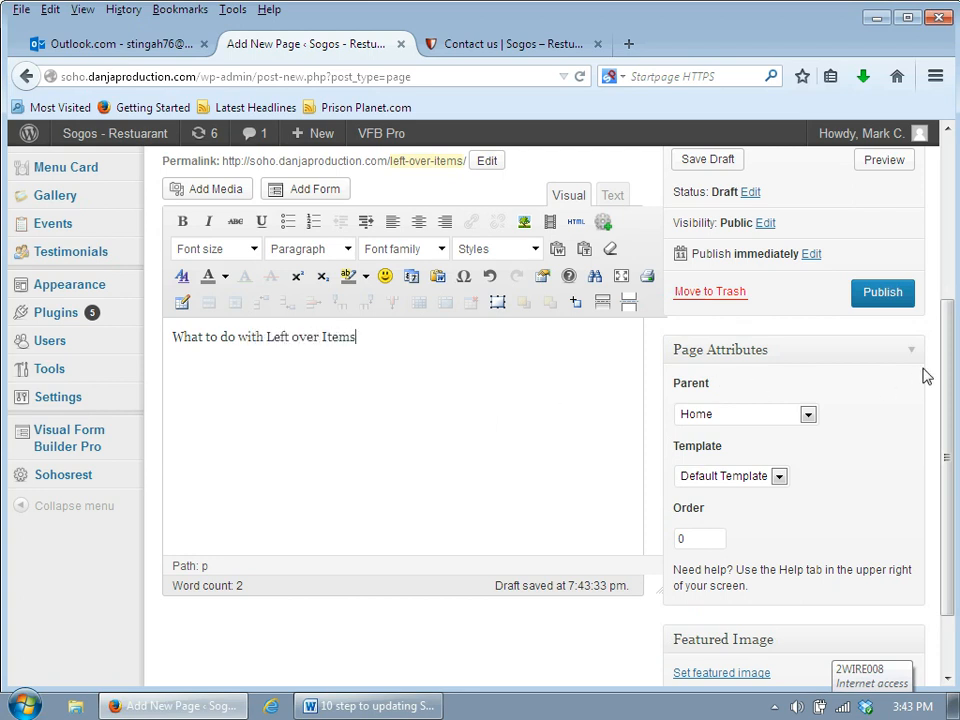
pyautogui.moveTo(949, 358); pyautogui.dragTo(955, 244)
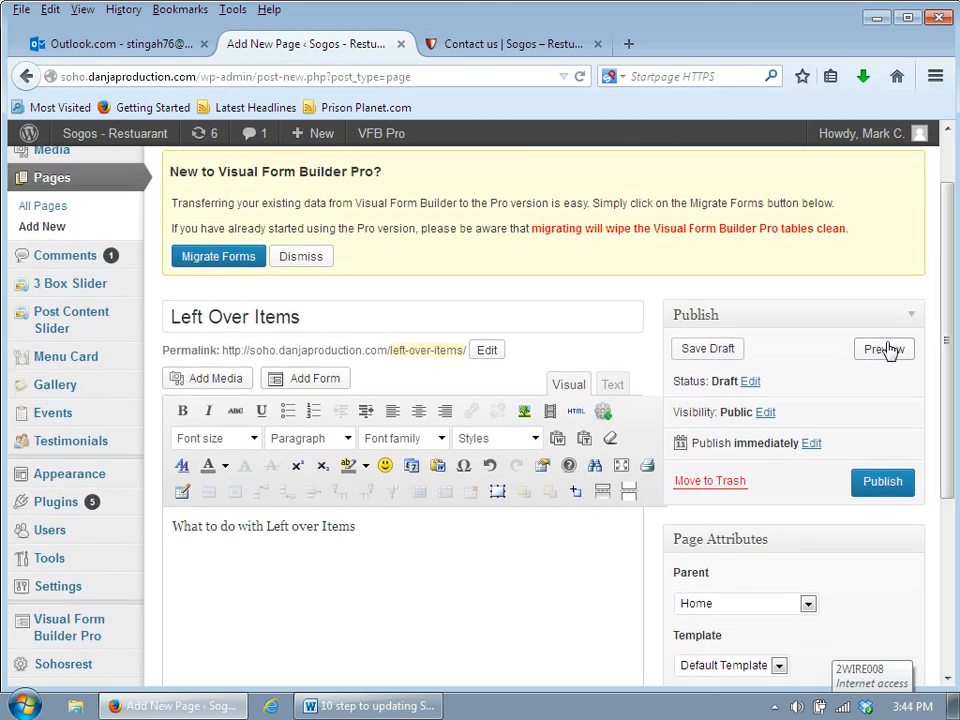
pyautogui.click(886, 352)
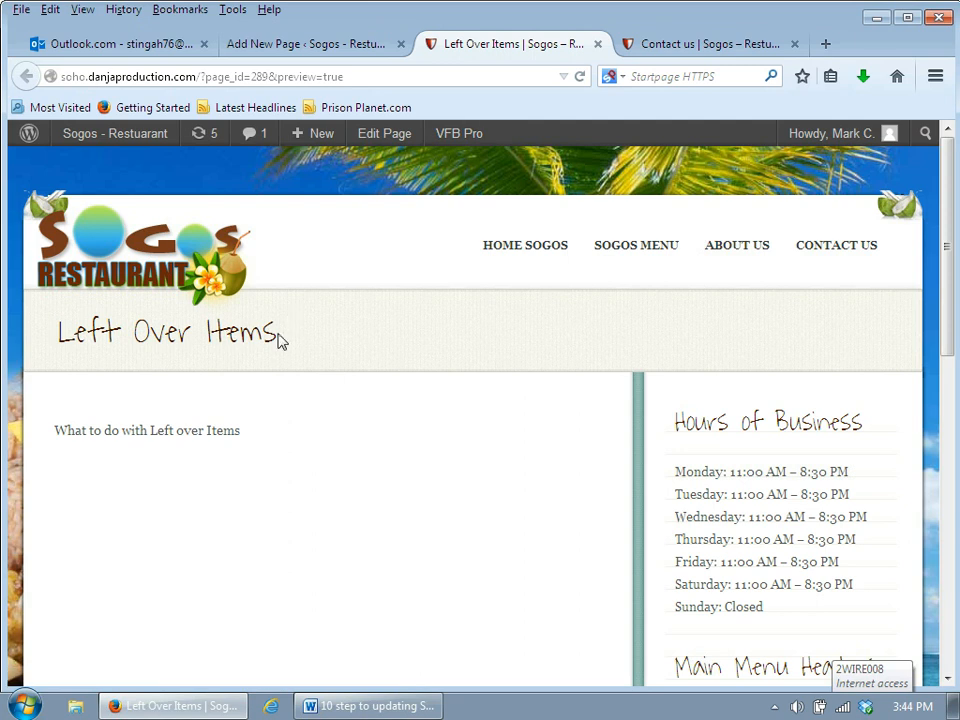
# Step: Examine the page title, body text, navigation menu and sidebar in the preview of the Left Over Items page
pyautogui.moveTo(281, 342); pyautogui.dragTo(47, 325)
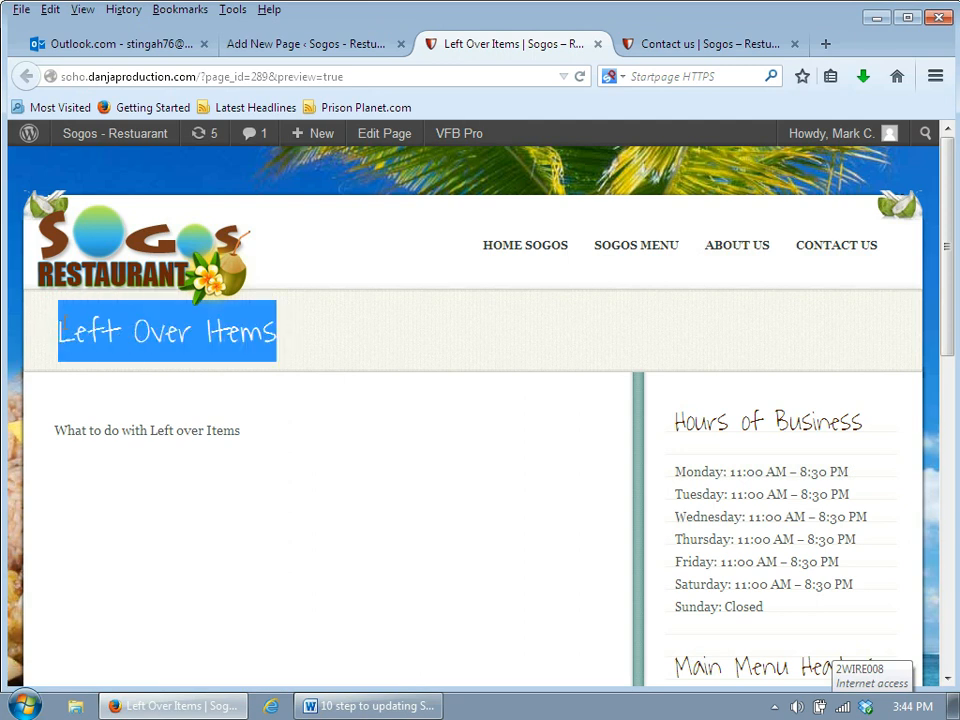
pyautogui.click(63, 328)
pyautogui.moveTo(280, 338); pyautogui.dragTo(52, 336)
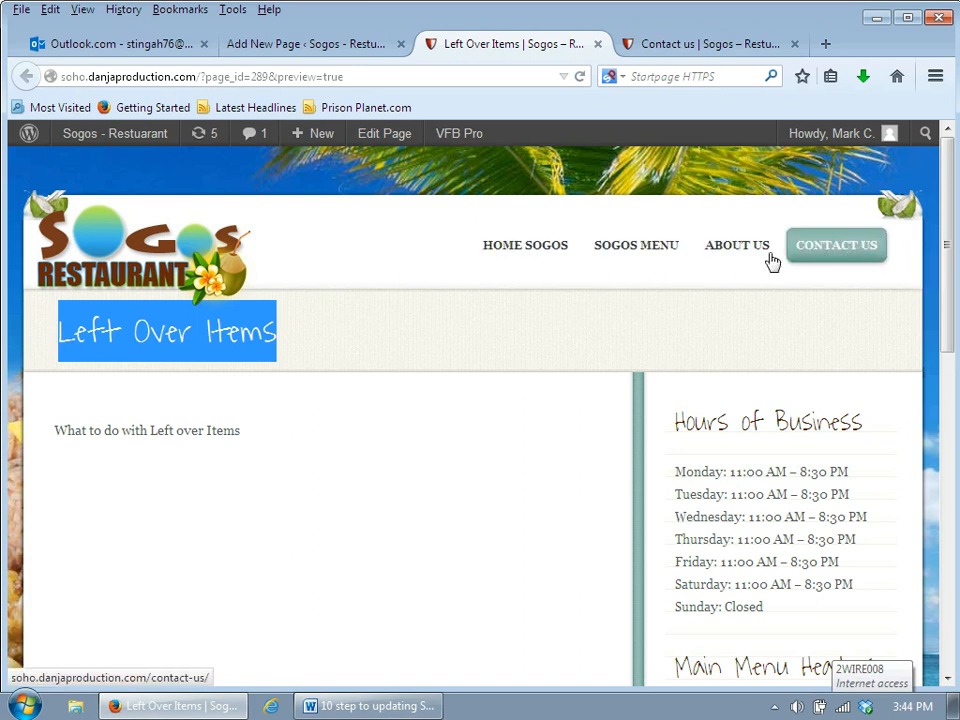
pyautogui.moveTo(245, 435); pyautogui.dragTo(58, 432)
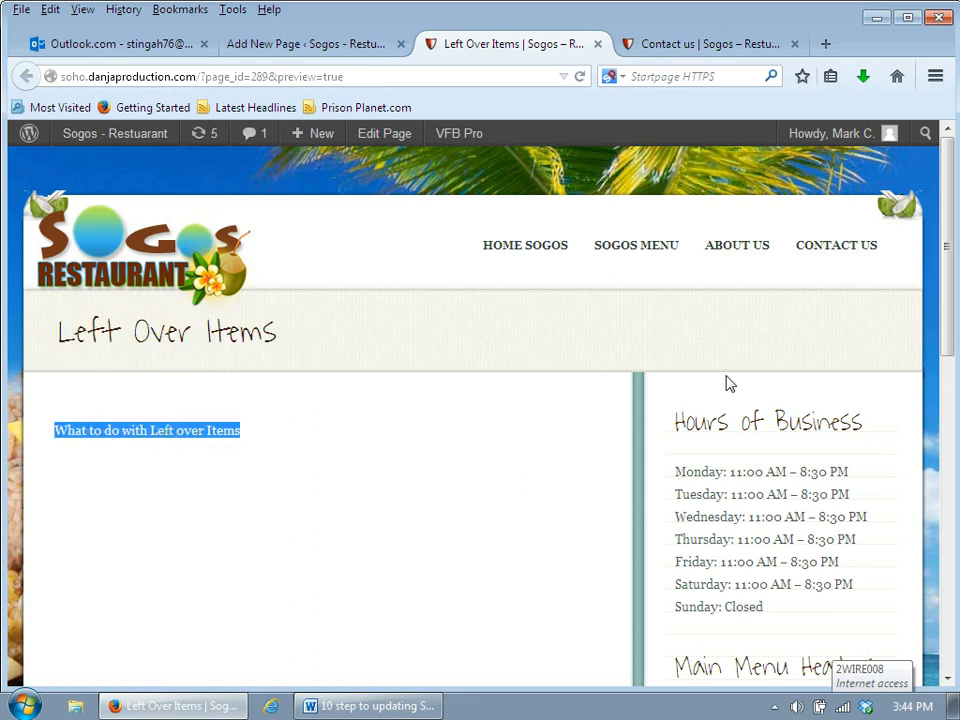
pyautogui.scroll(-1, 948, 300)
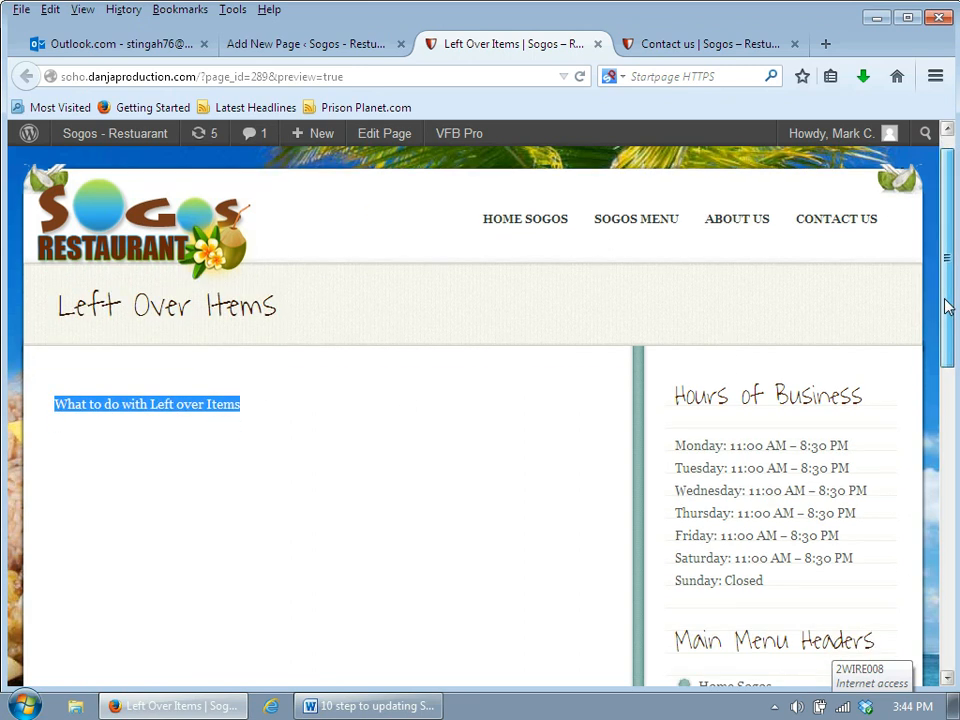
pyautogui.scroll(-2, 948, 312)
pyautogui.scroll(2, 948, 312)
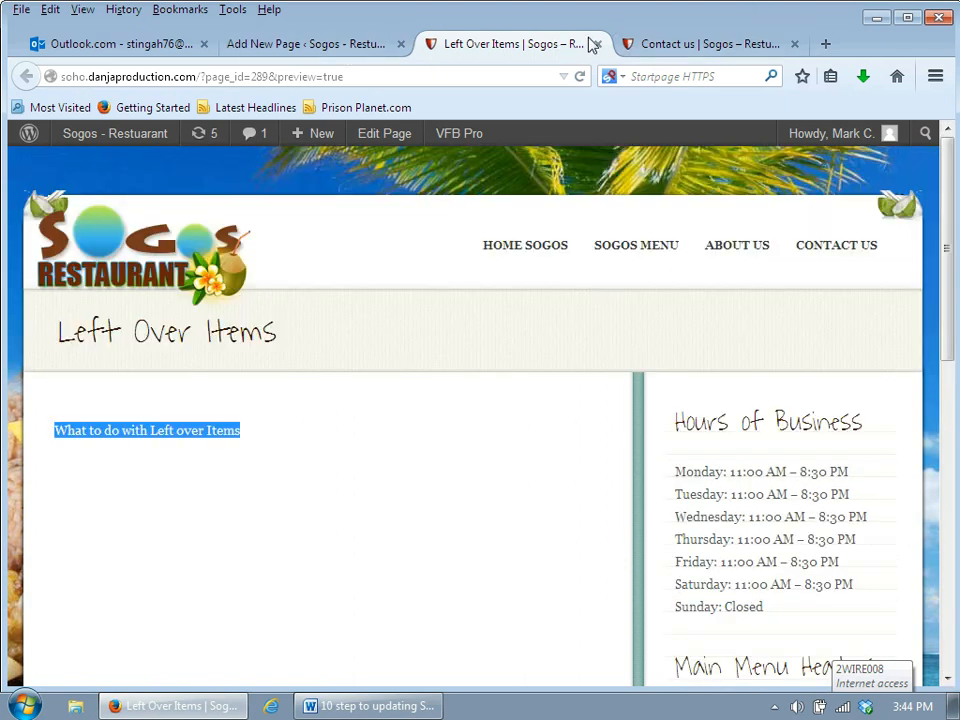
# Step: Close the preview and move the Left Over Items draft page to the trash
pyautogui.hotkey('ctrl', 'w')
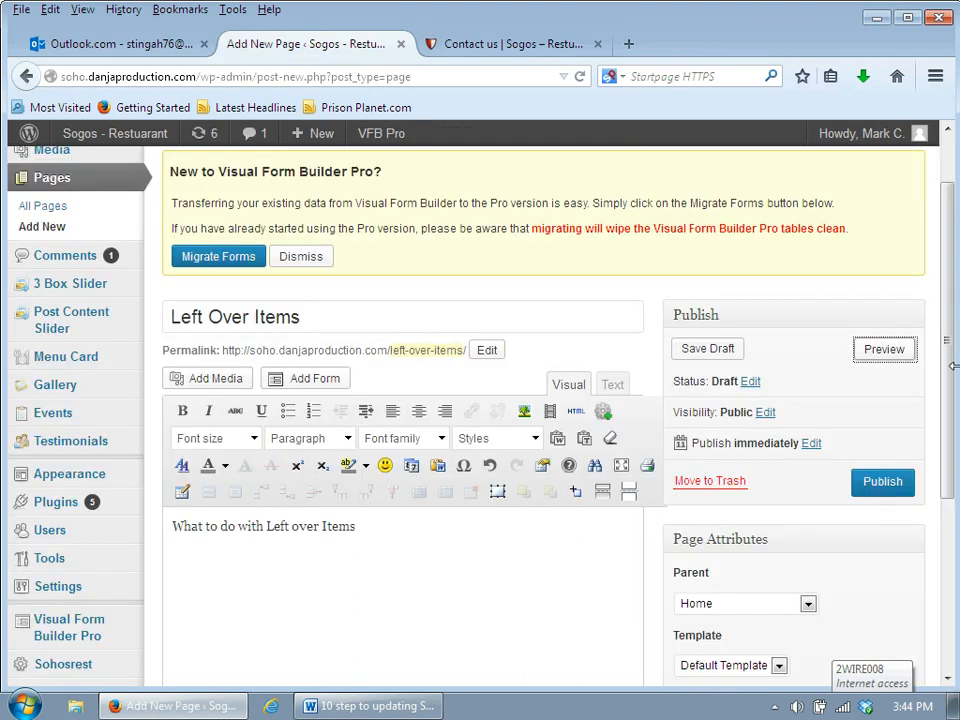
pyautogui.scroll(-2, 951, 379)
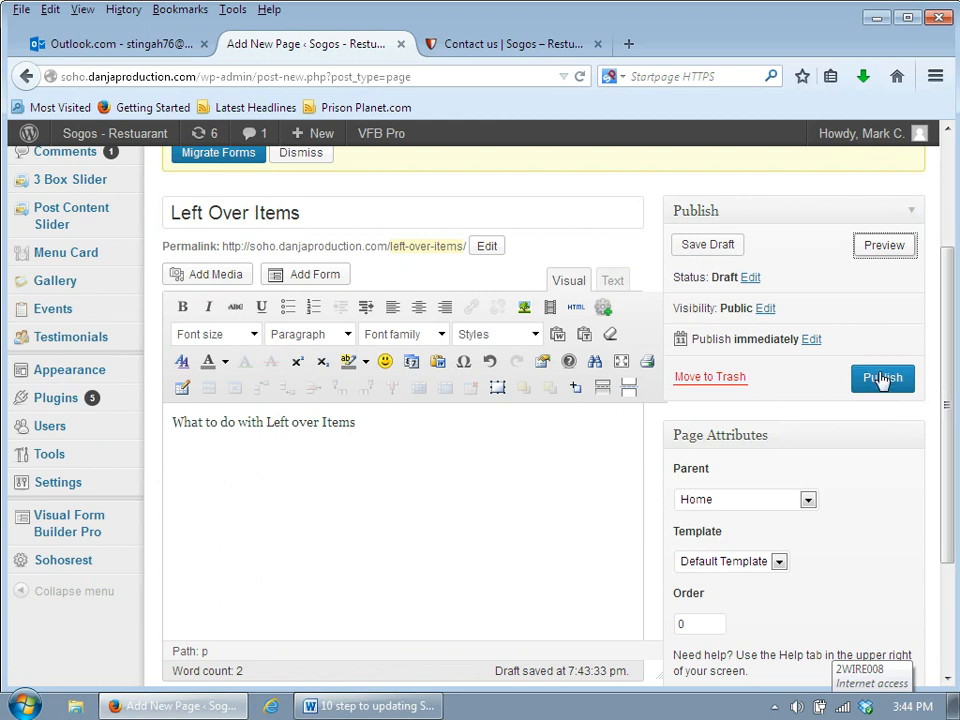
pyautogui.click(712, 384)
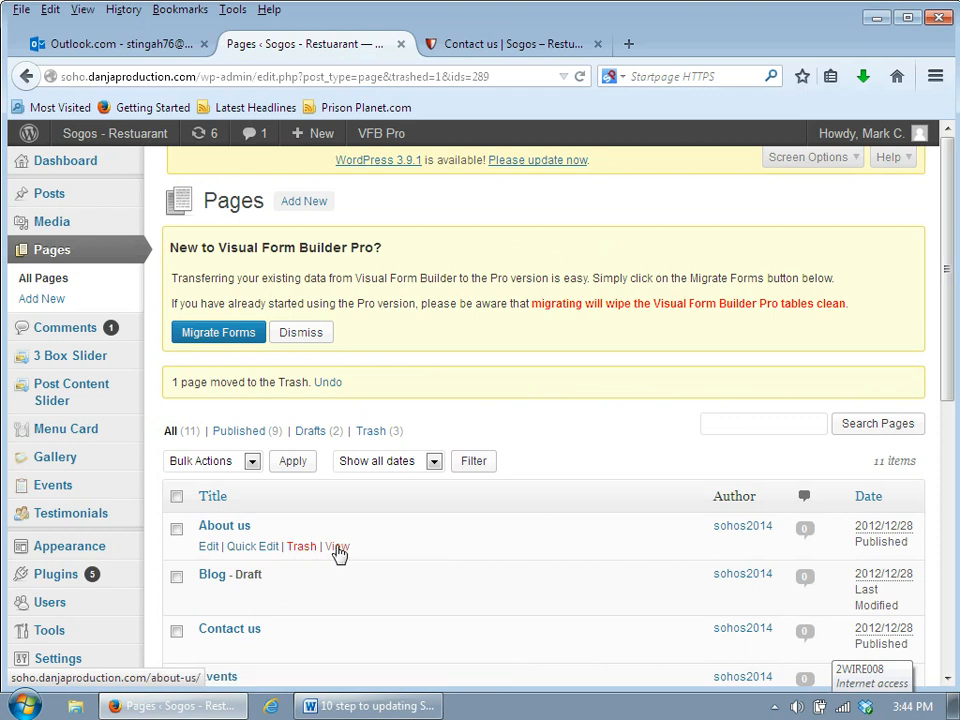
# Step: Open the About us page for editing and review its content and page attributes
pyautogui.click(211, 549)
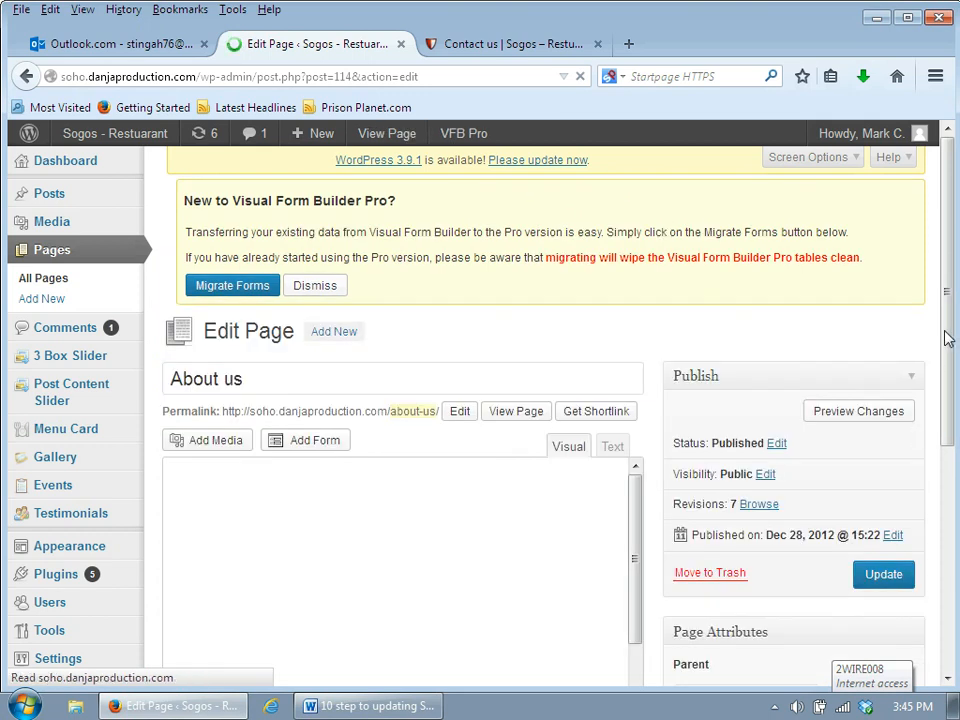
pyautogui.moveTo(950, 330); pyautogui.dragTo(958, 468)
pyautogui.moveTo(659, 392); pyautogui.dragTo(678, 362)
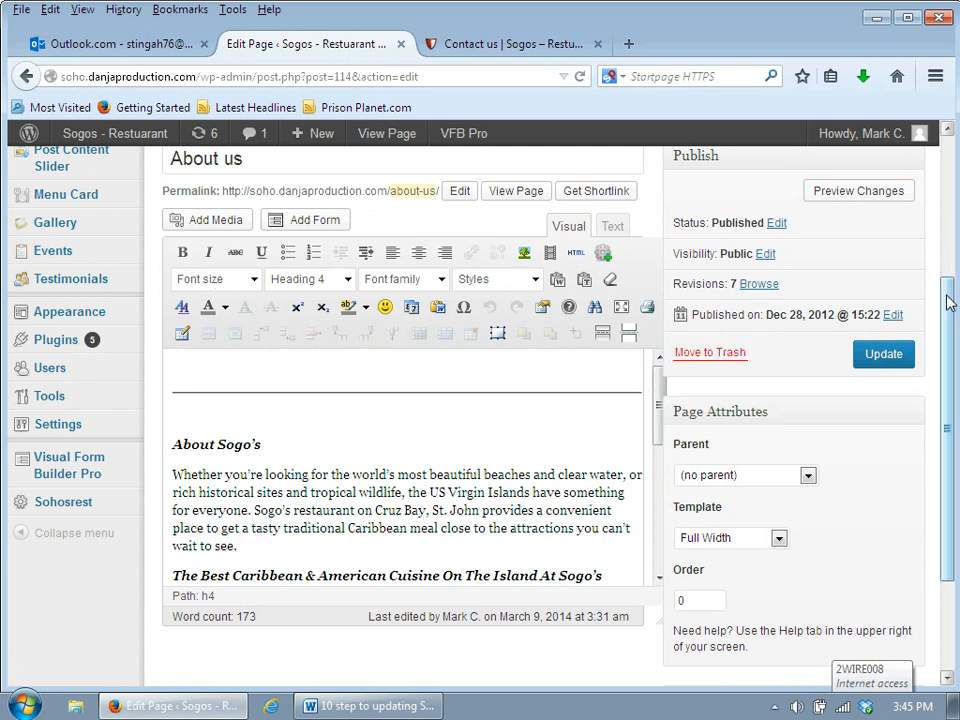
pyautogui.scroll(5, 950, 302)
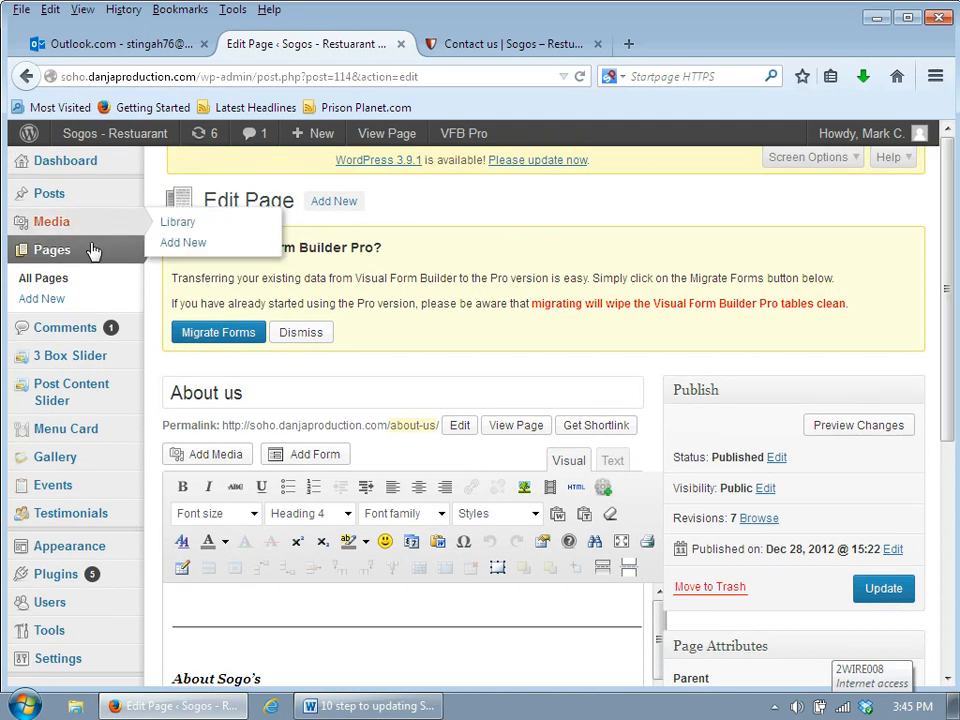
# Step: Return to the list of all pages and review the Quick Edit settings of About us, leaving its status as Published
pyautogui.click(95, 252)
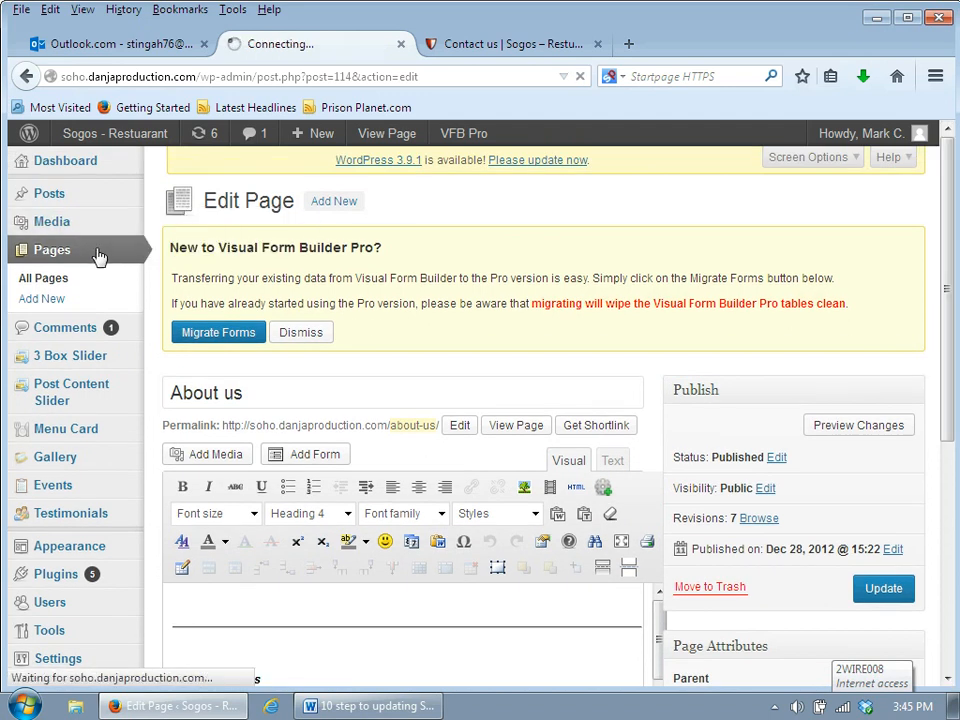
pyautogui.moveTo(270, 476)
pyautogui.click(255, 500)
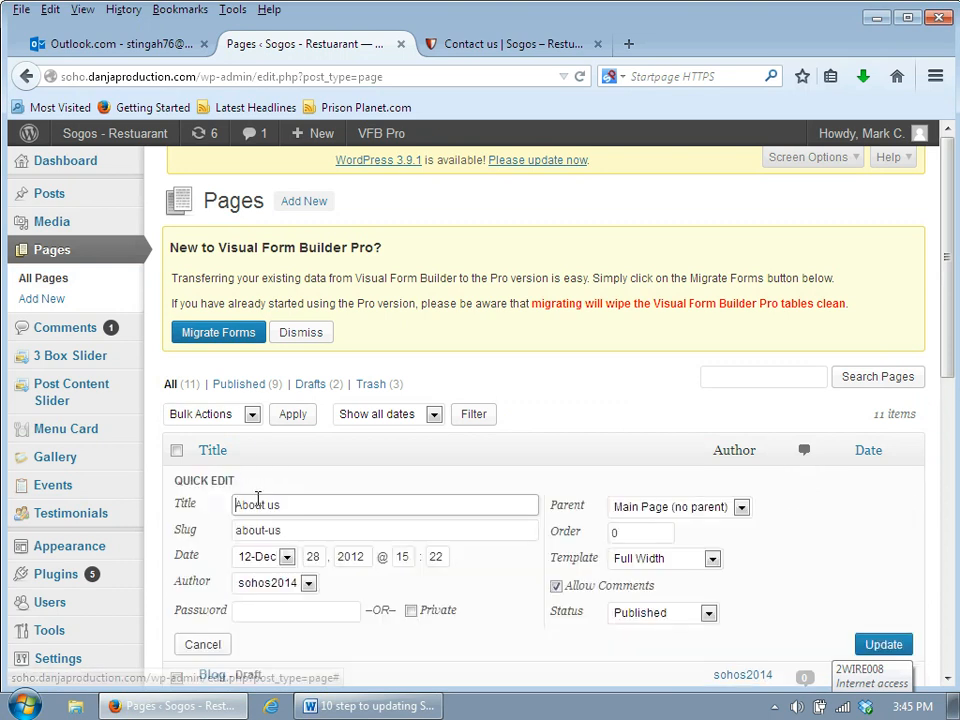
pyautogui.scroll(-3, 611, 354)
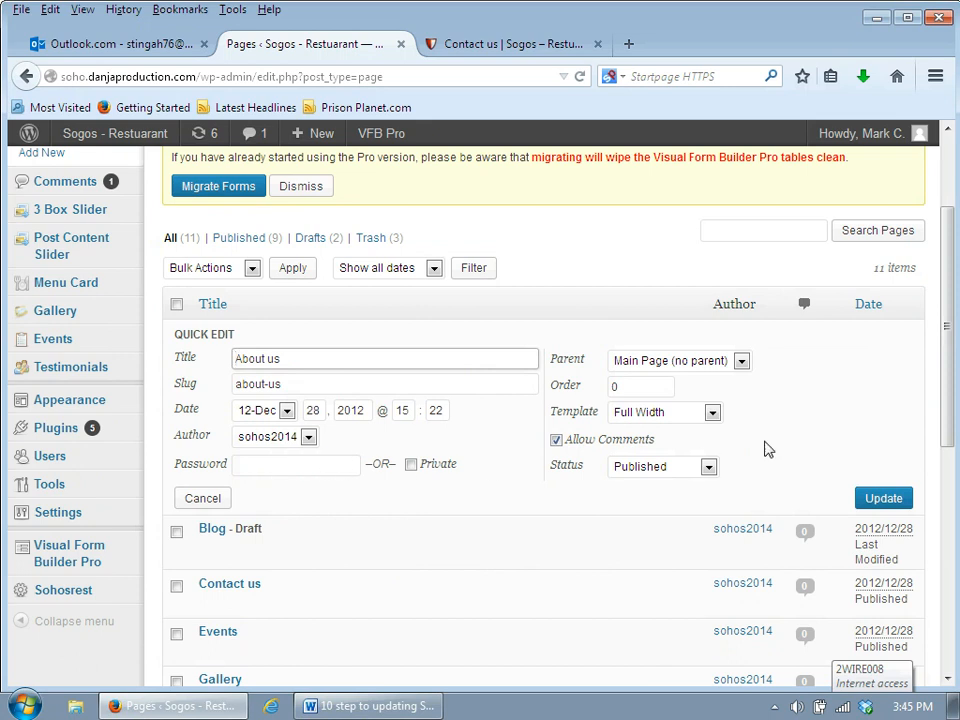
pyautogui.click(709, 468)
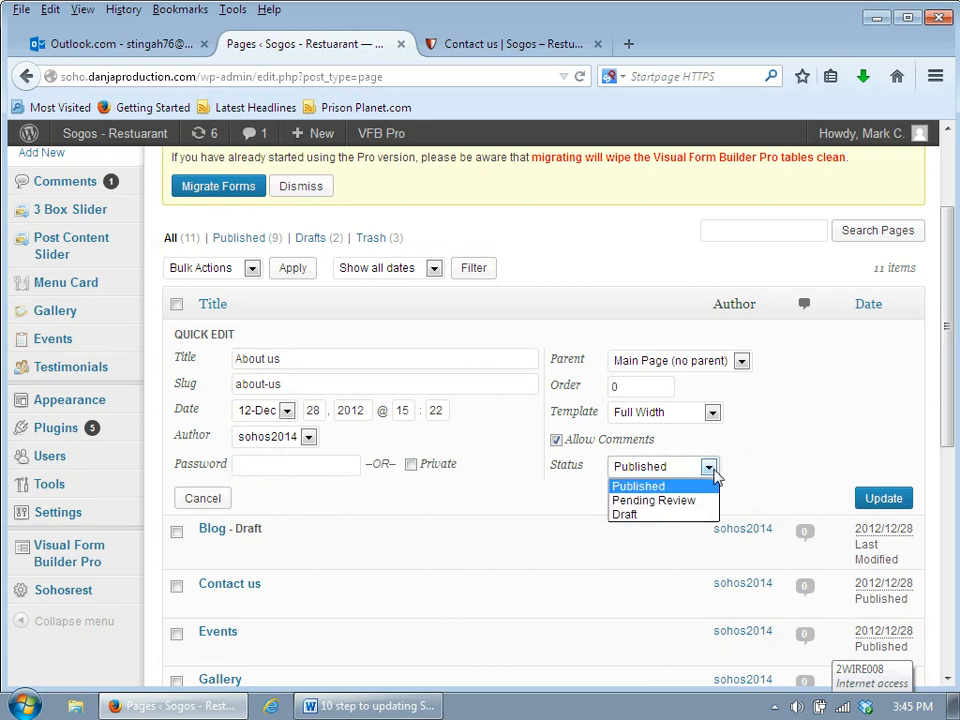
pyautogui.click(698, 487)
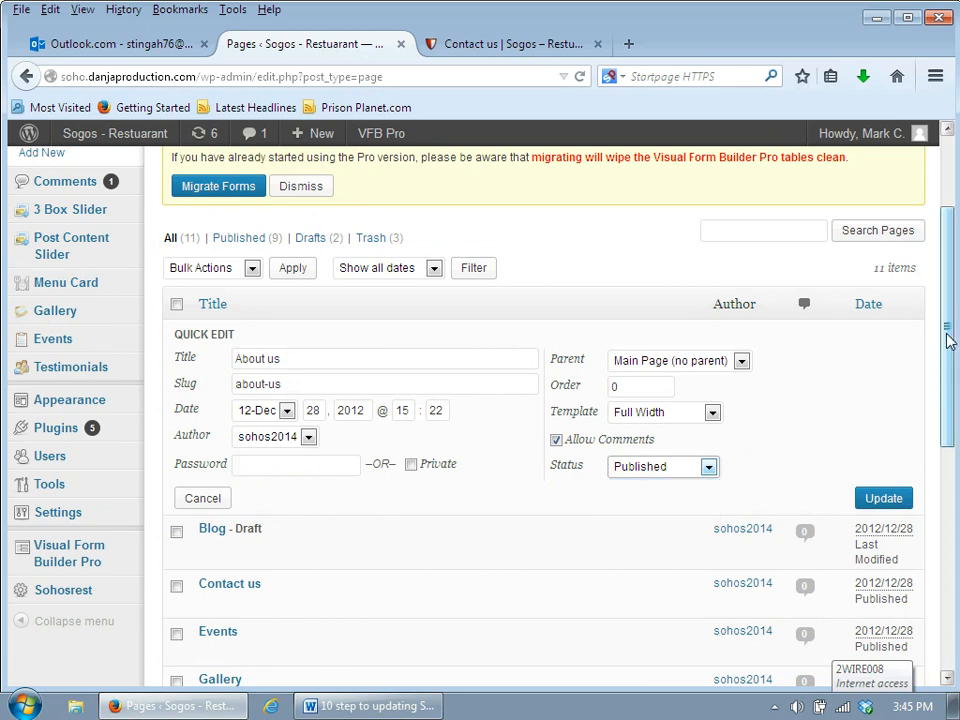
pyautogui.moveTo(949, 336); pyautogui.dragTo(949, 358)
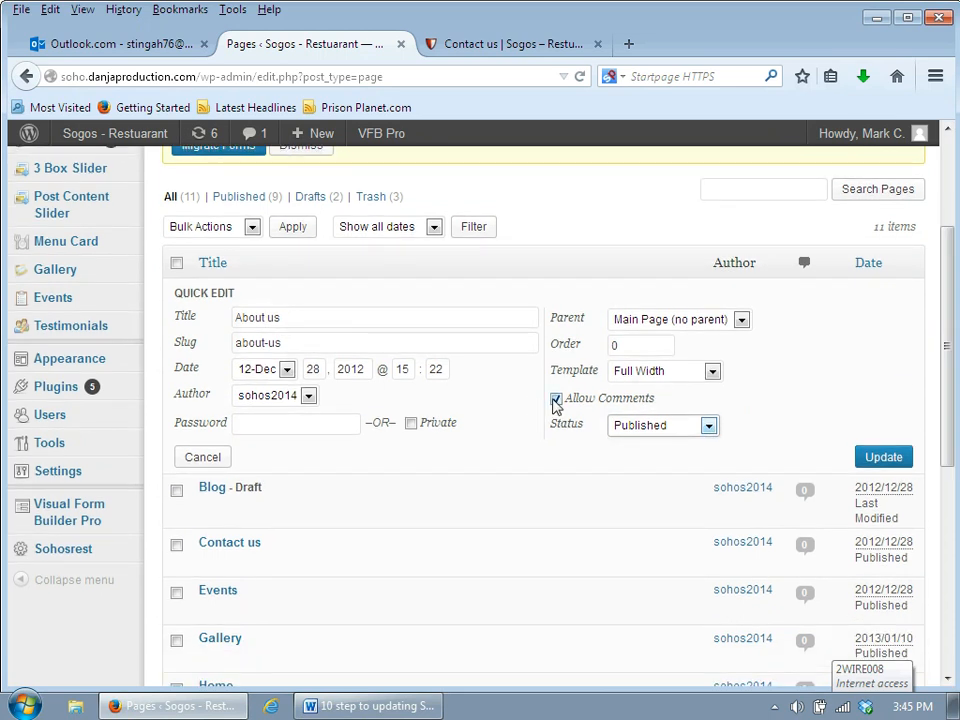